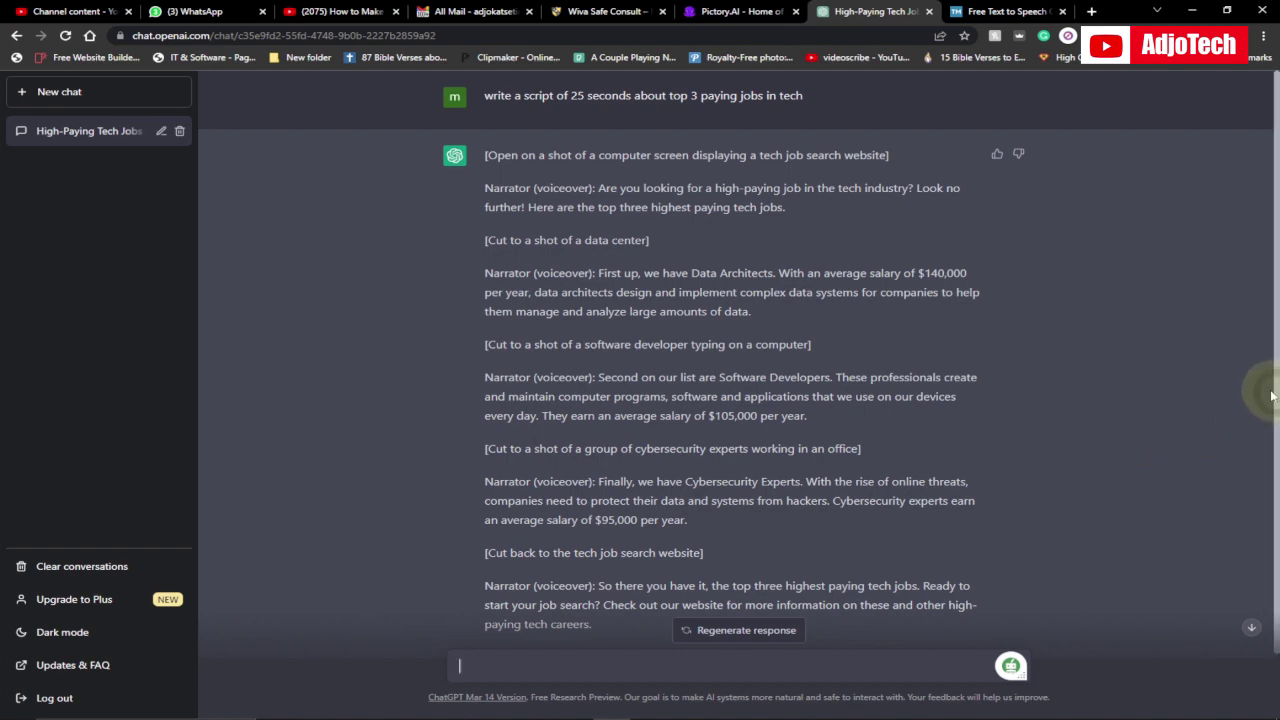
Look over the IT Jobs storyboard in Pictory and the tech jobs script on TextMagic's text-to-speech page
click(730, 12)
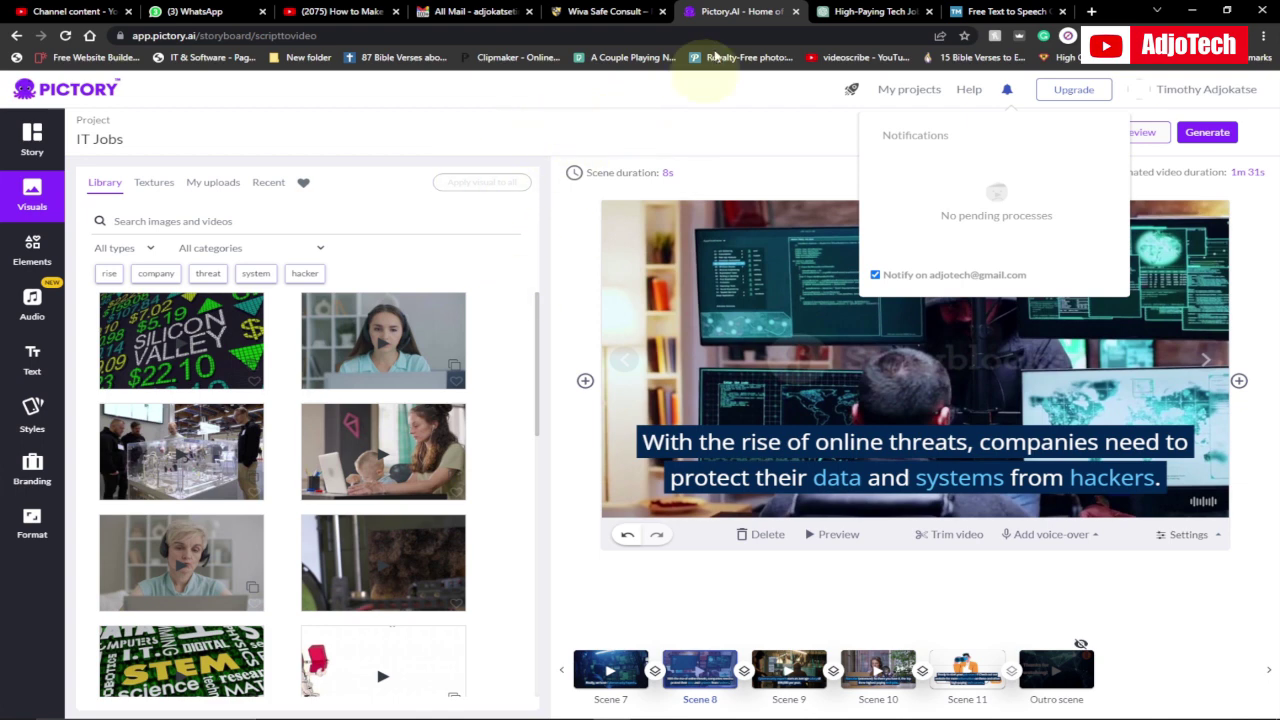
click(1000, 12)
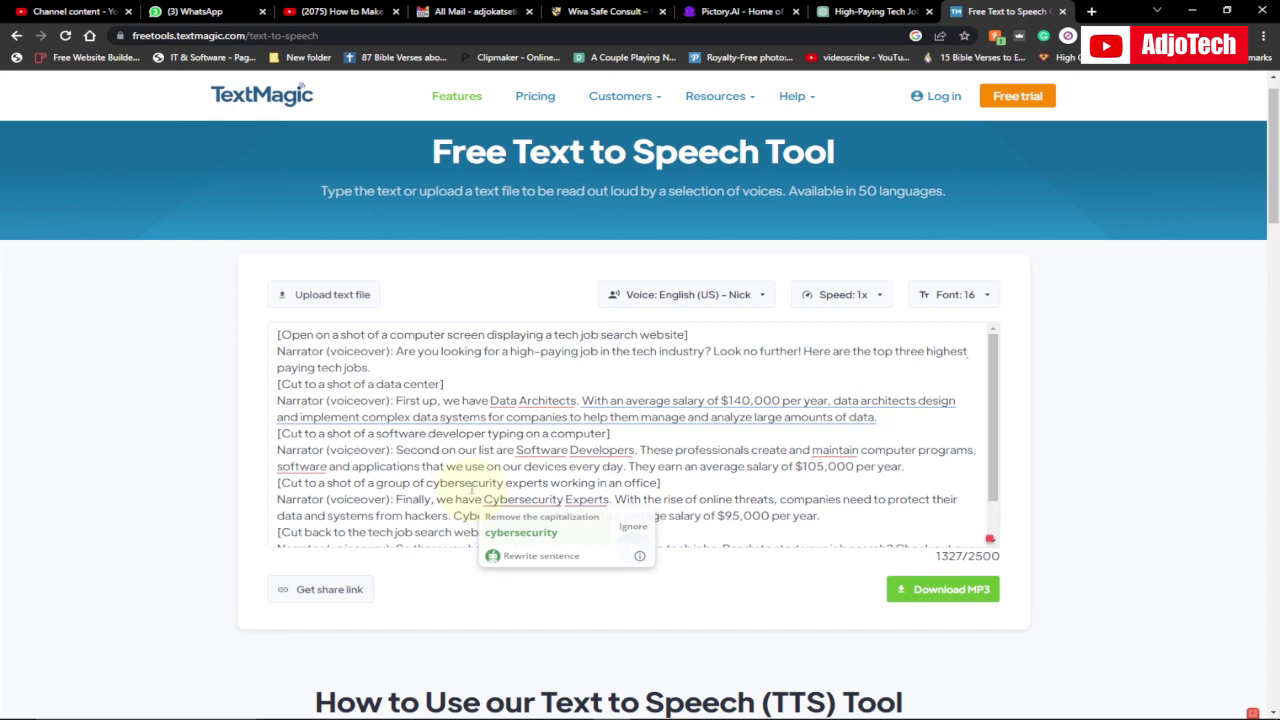
Switch to VLC media player, watch the IT Jobs sample video full screen, and put the player away
click(766, 709)
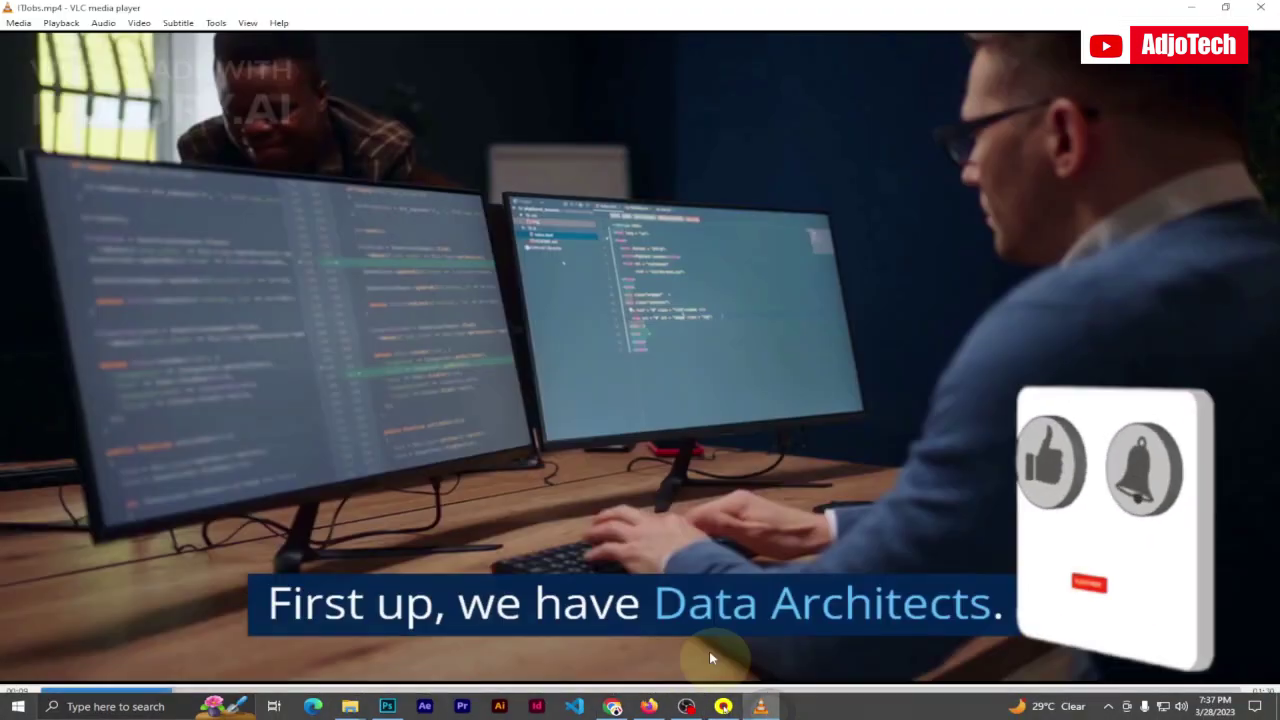
double_click(354, 454)
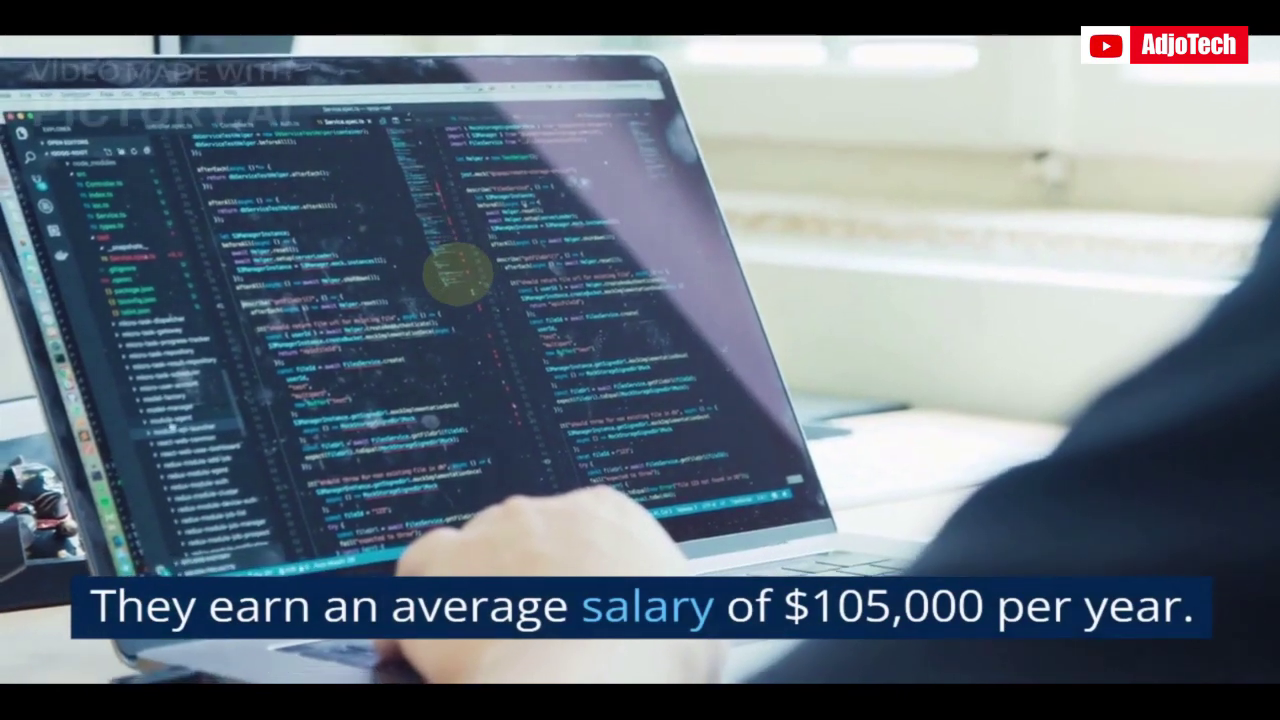
key(space)
key(Escape)
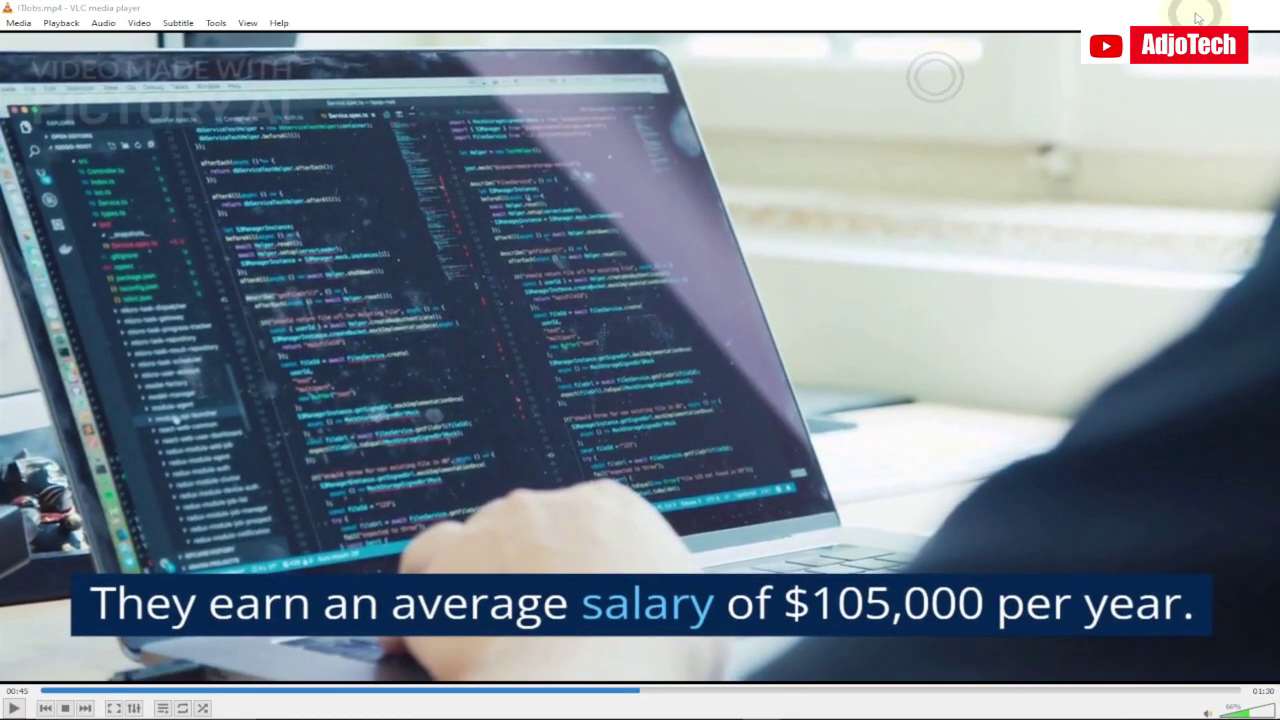
click(1192, 9)
Review the tech jobs script in ChatGPT, the Pictory storyboard and the TextMagic text-to-speech page
click(878, 10)
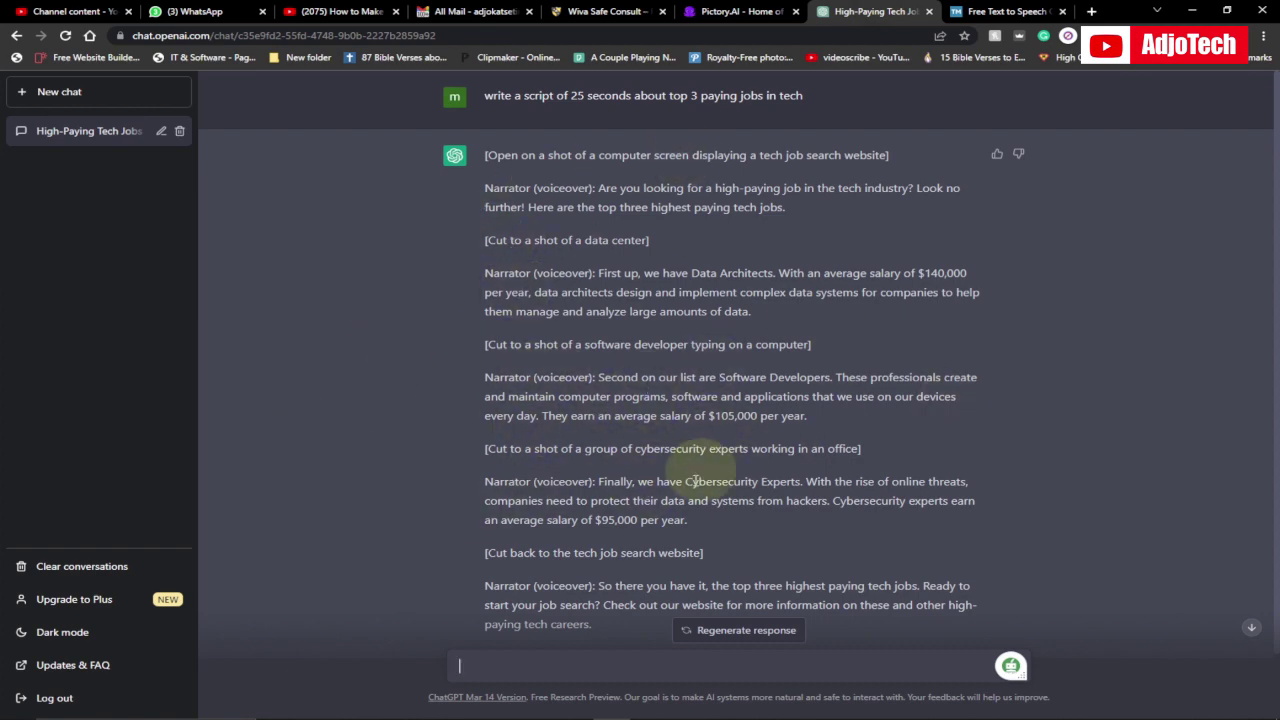
click(730, 11)
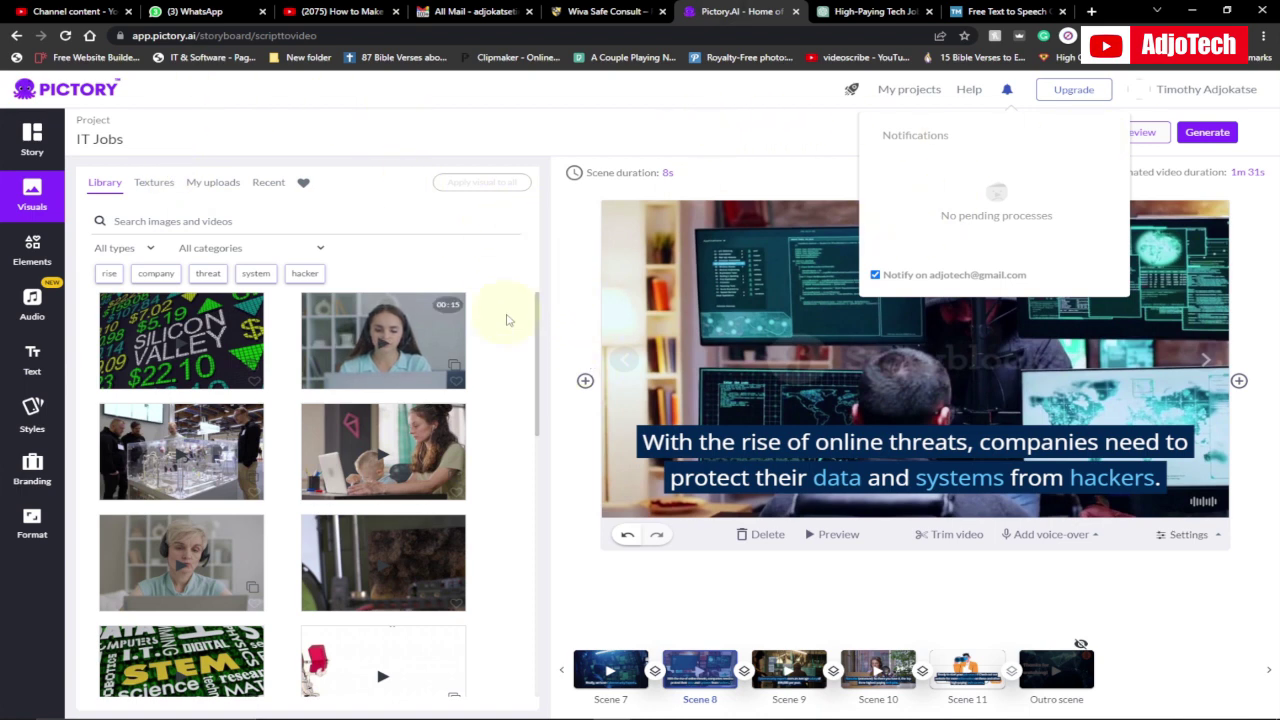
click(1005, 11)
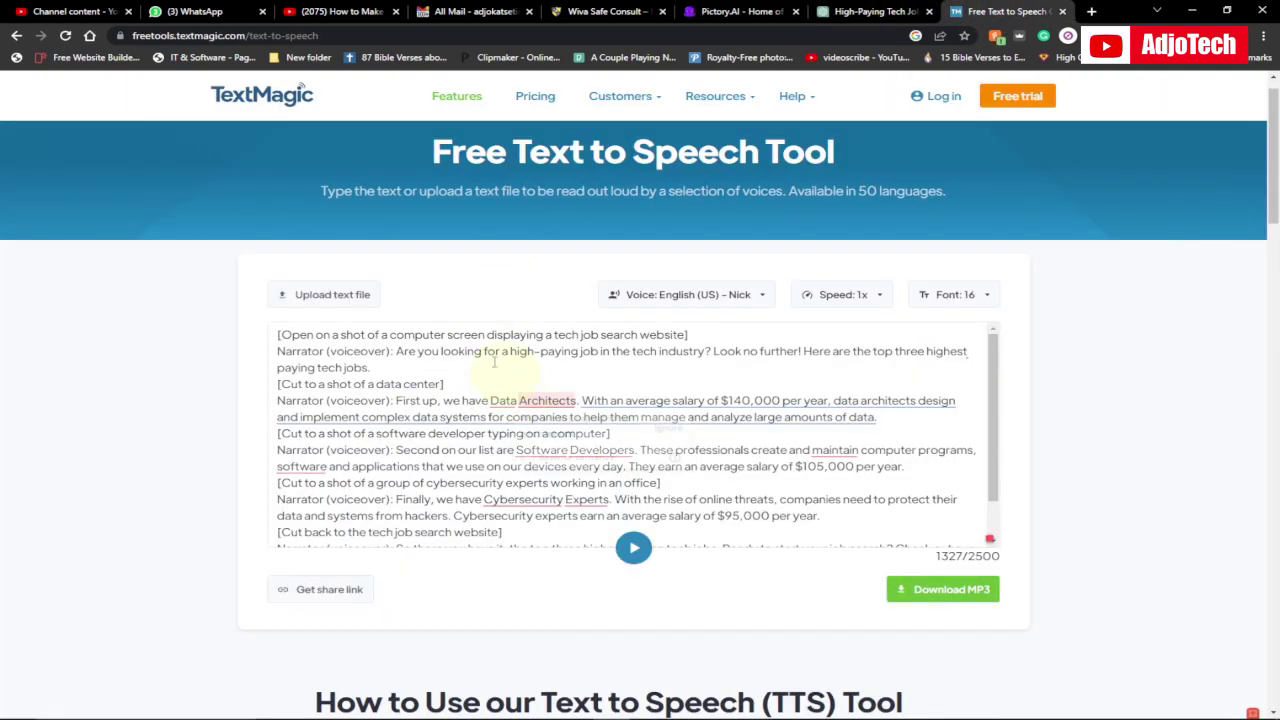
click(875, 11)
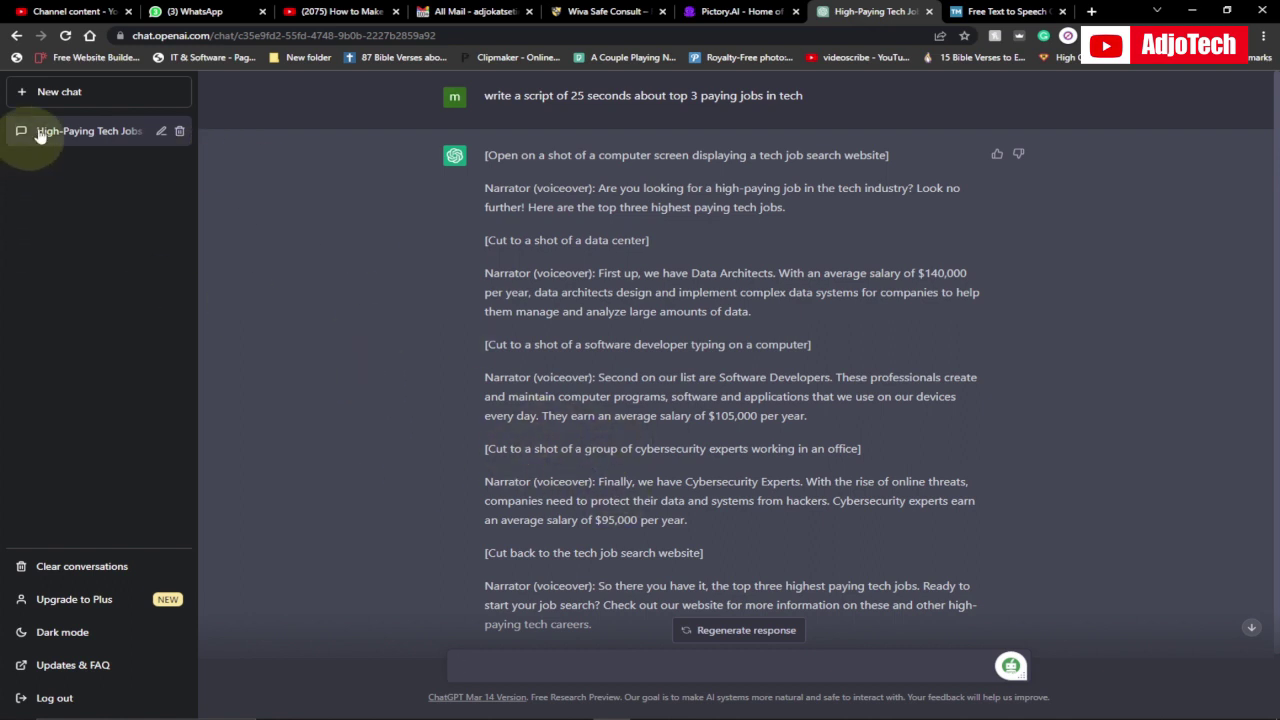
Start a new ChatGPT conversation and request "write a script of 25 seconds on digital marketing"
click(66, 91)
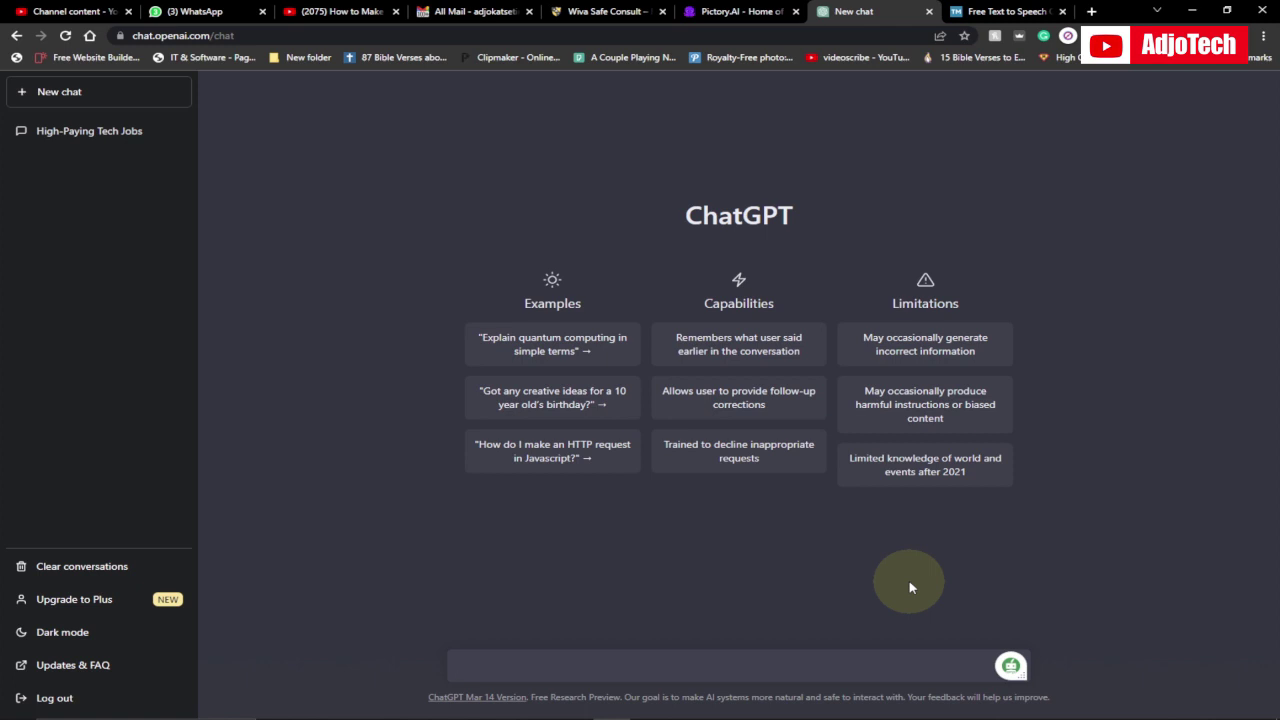
text(wr)
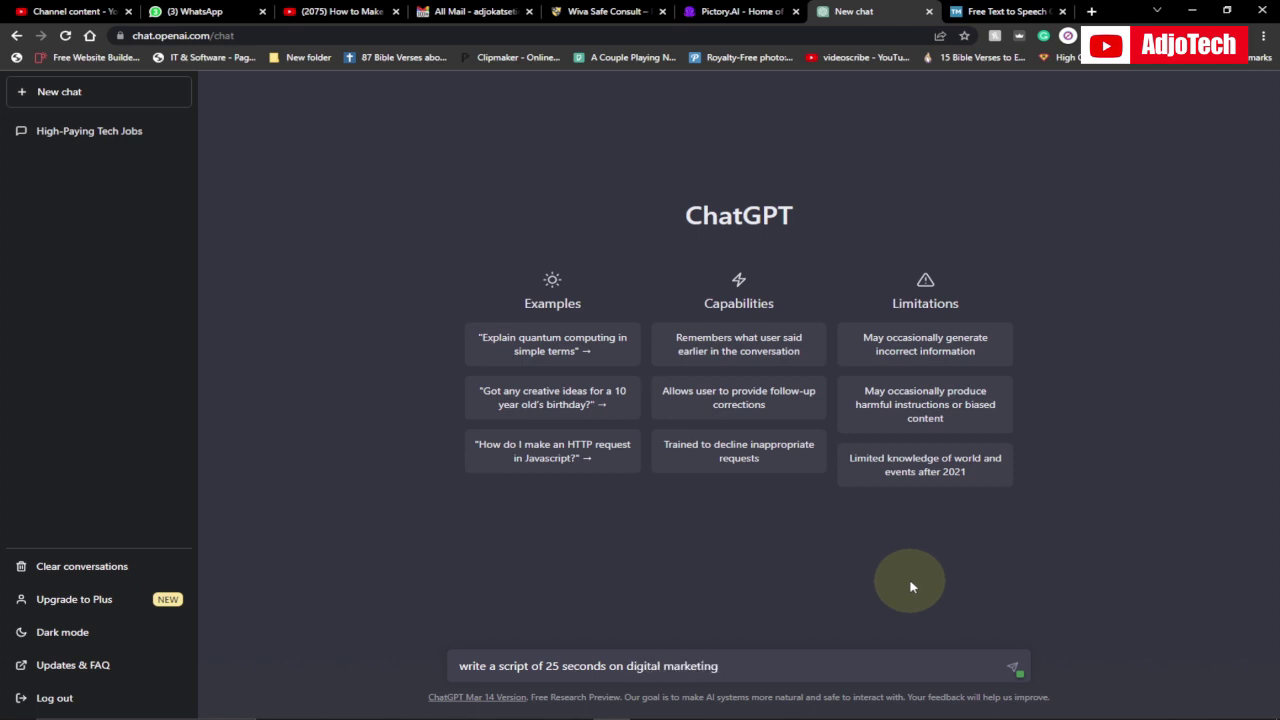
key(Return)
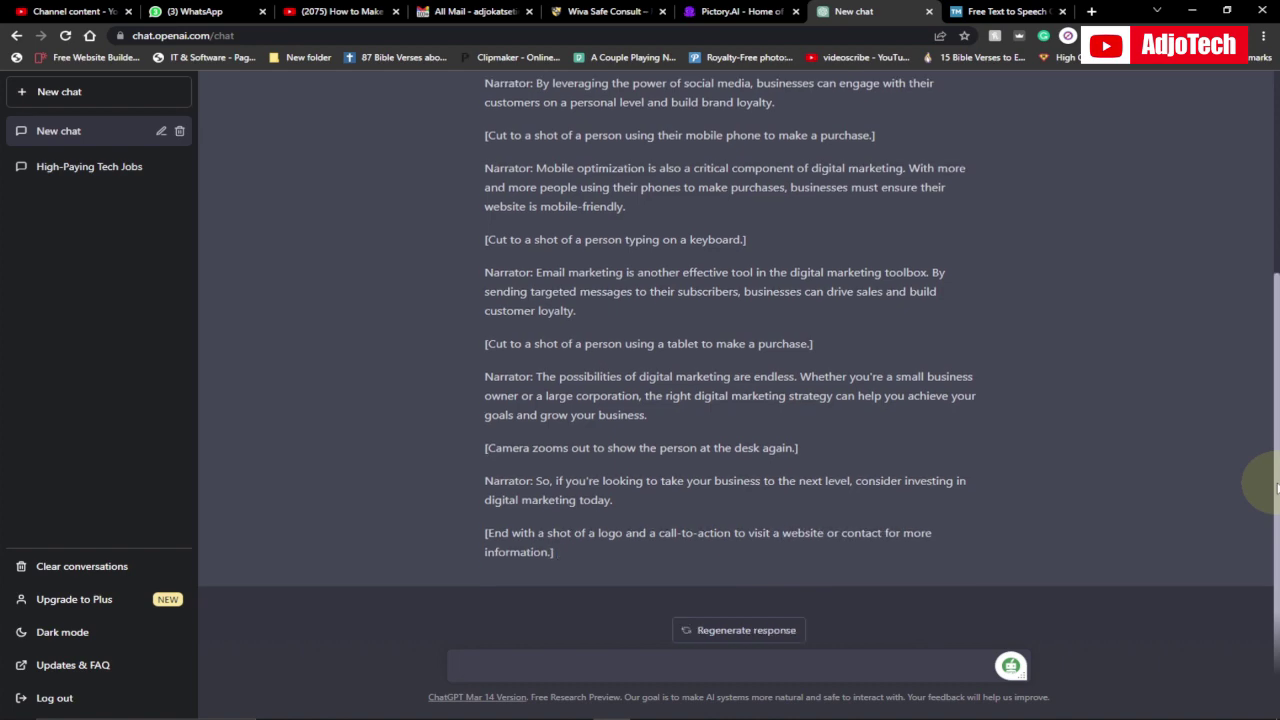
drag(1277, 487, 1248, 322)
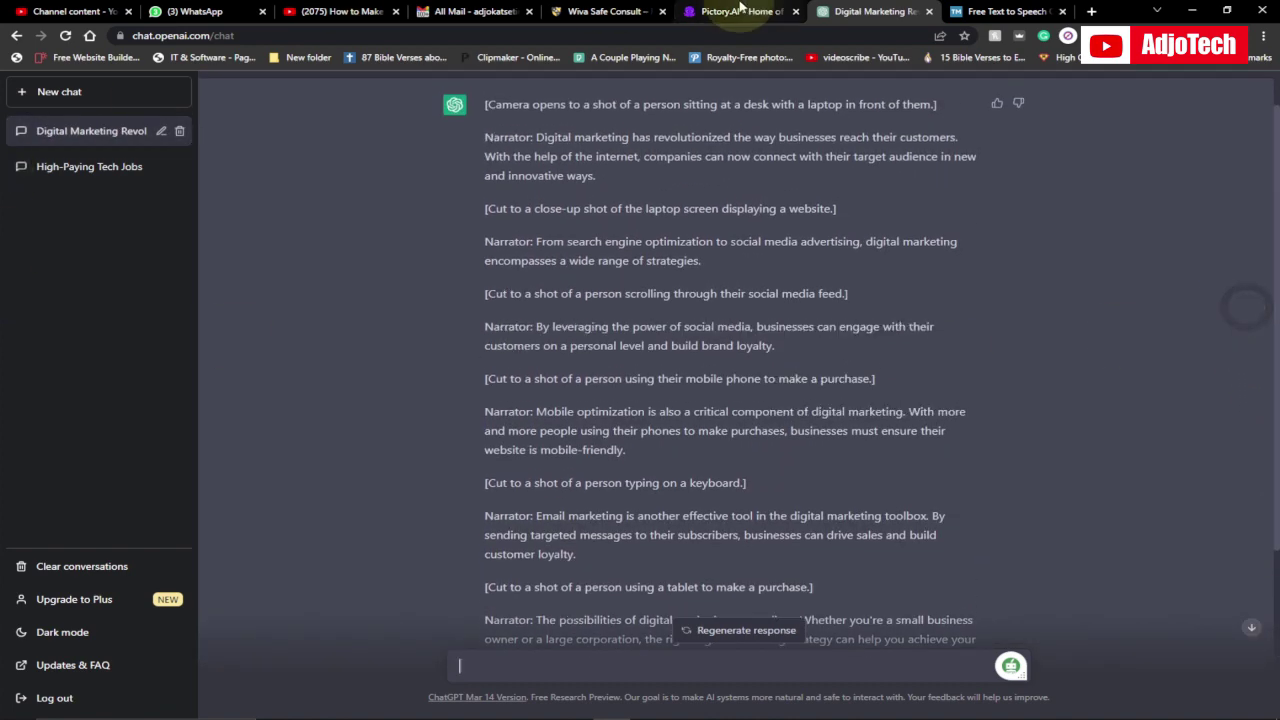
Switch to Pictory and open the list of saved projects
click(741, 10)
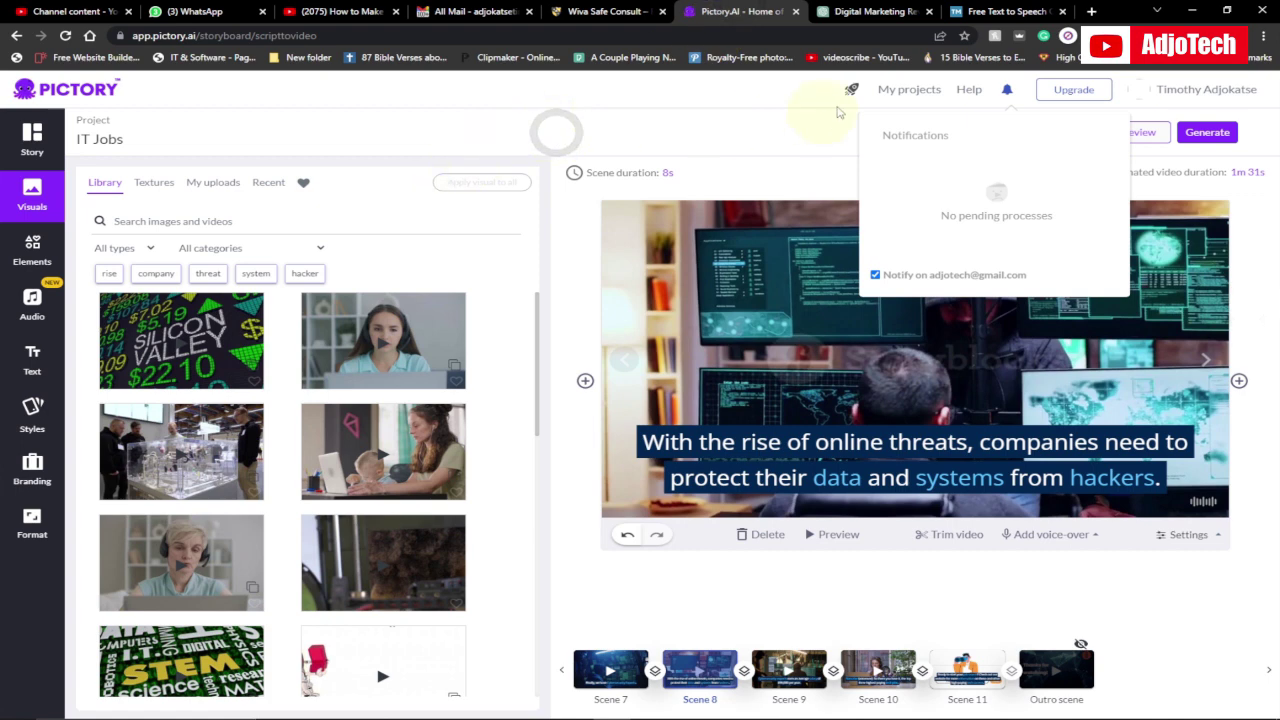
click(897, 92)
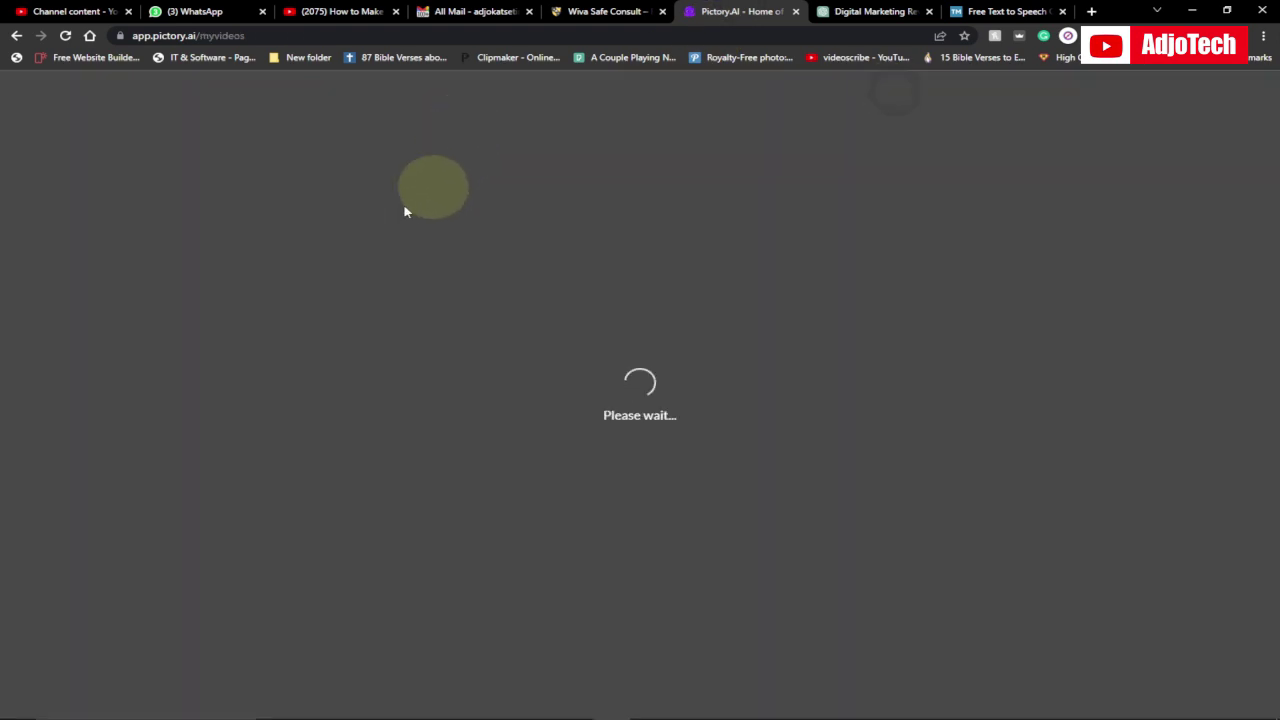
Look over the TextMagic text-to-speech page and the new digital marketing script in ChatGPT
click(985, 12)
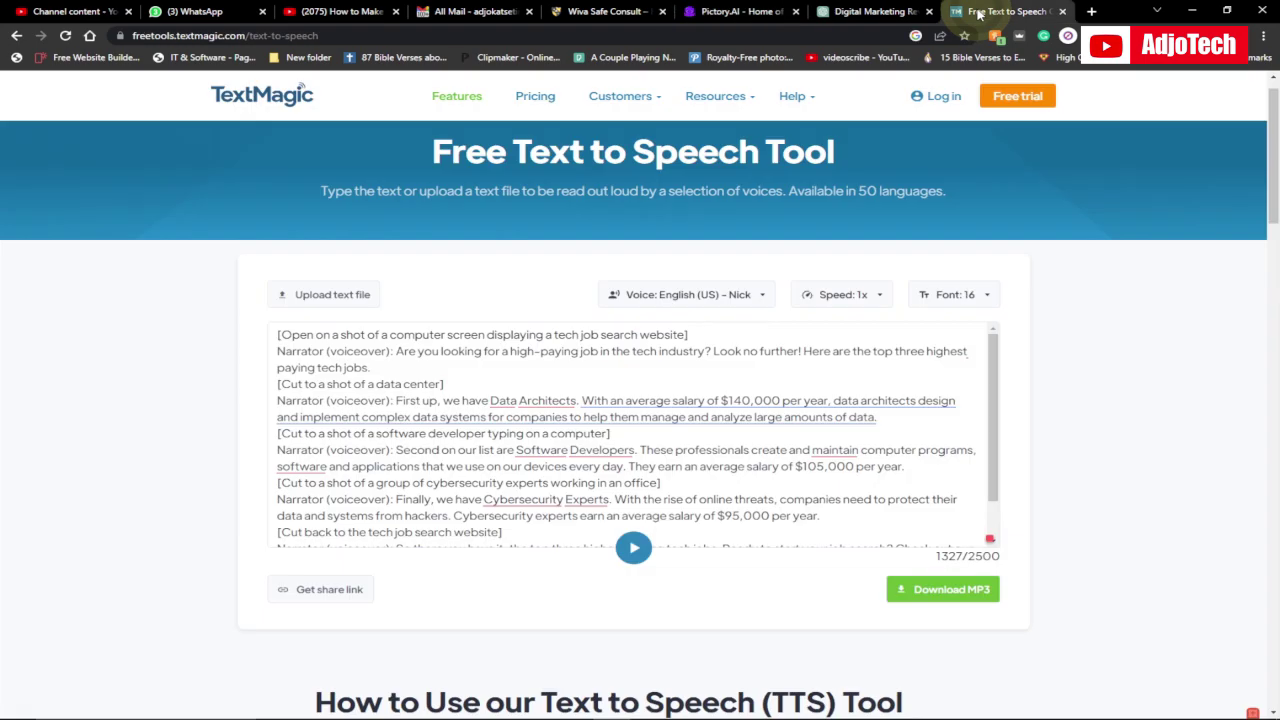
click(870, 12)
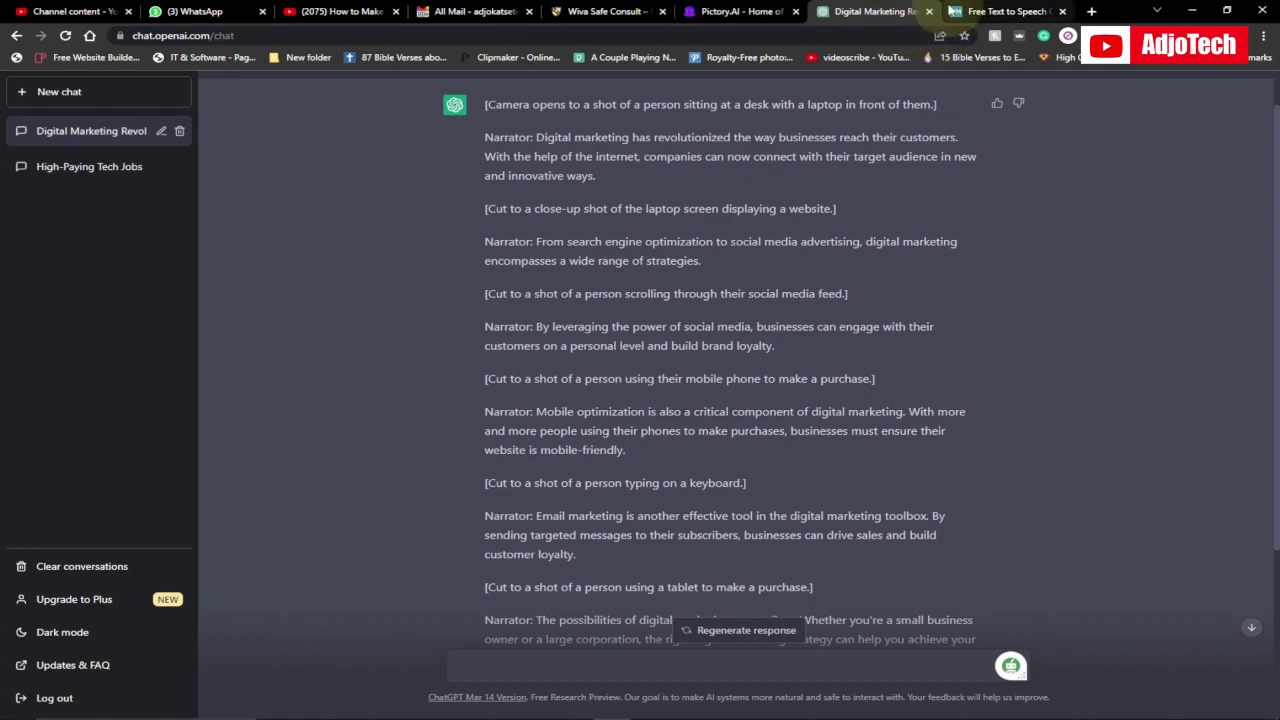
click(998, 11)
click(862, 12)
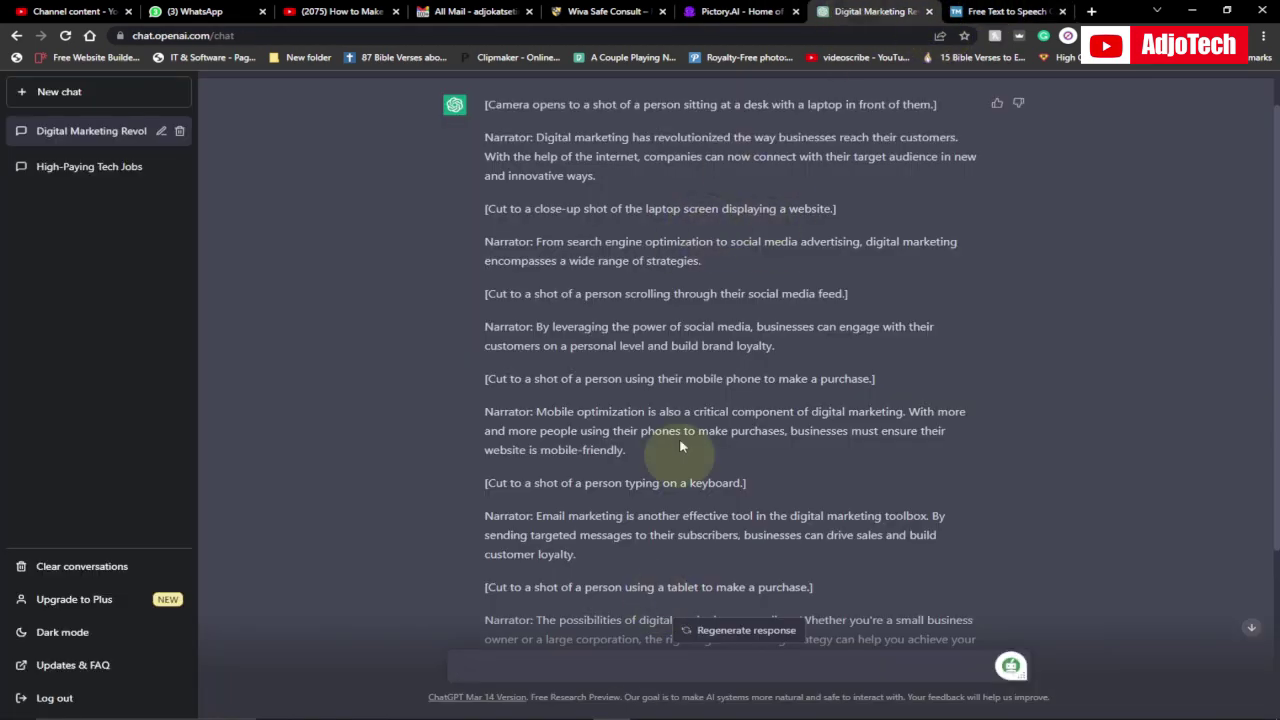
Create a new Script to Video project in Pictory and name the video "digital marketing"
key(ctrl+shift+Tab)
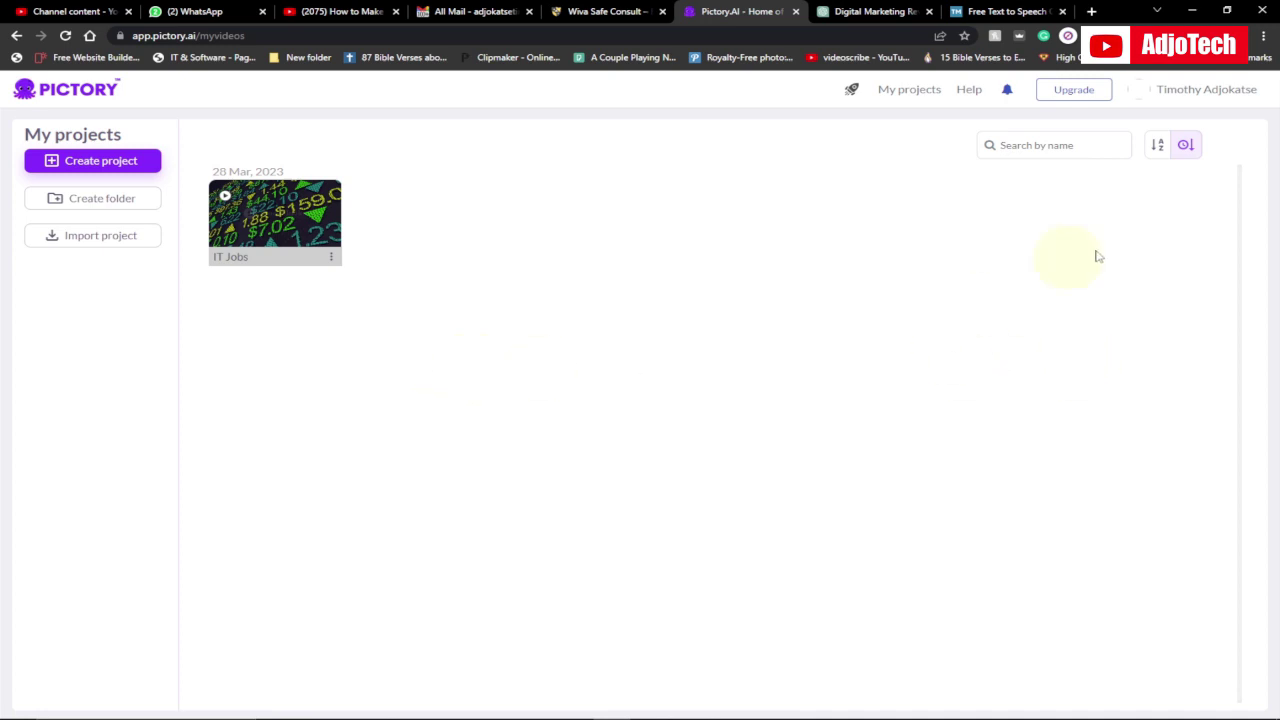
click(88, 165)
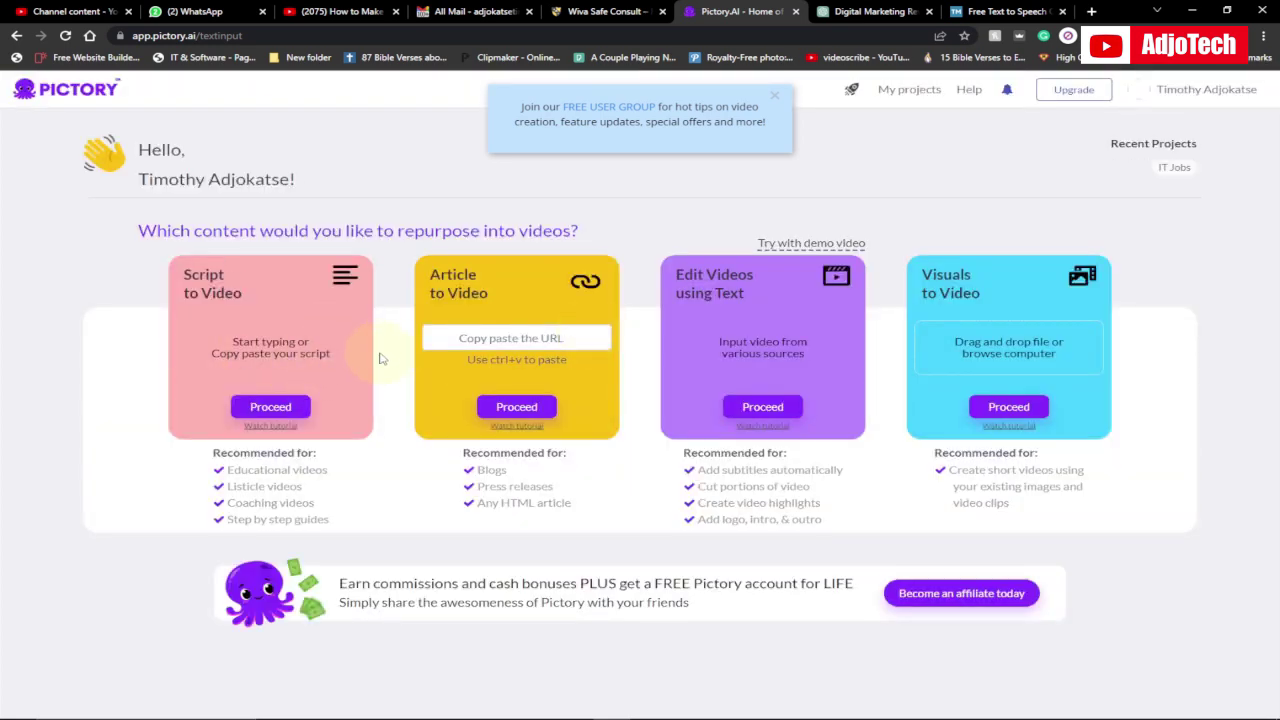
click(269, 410)
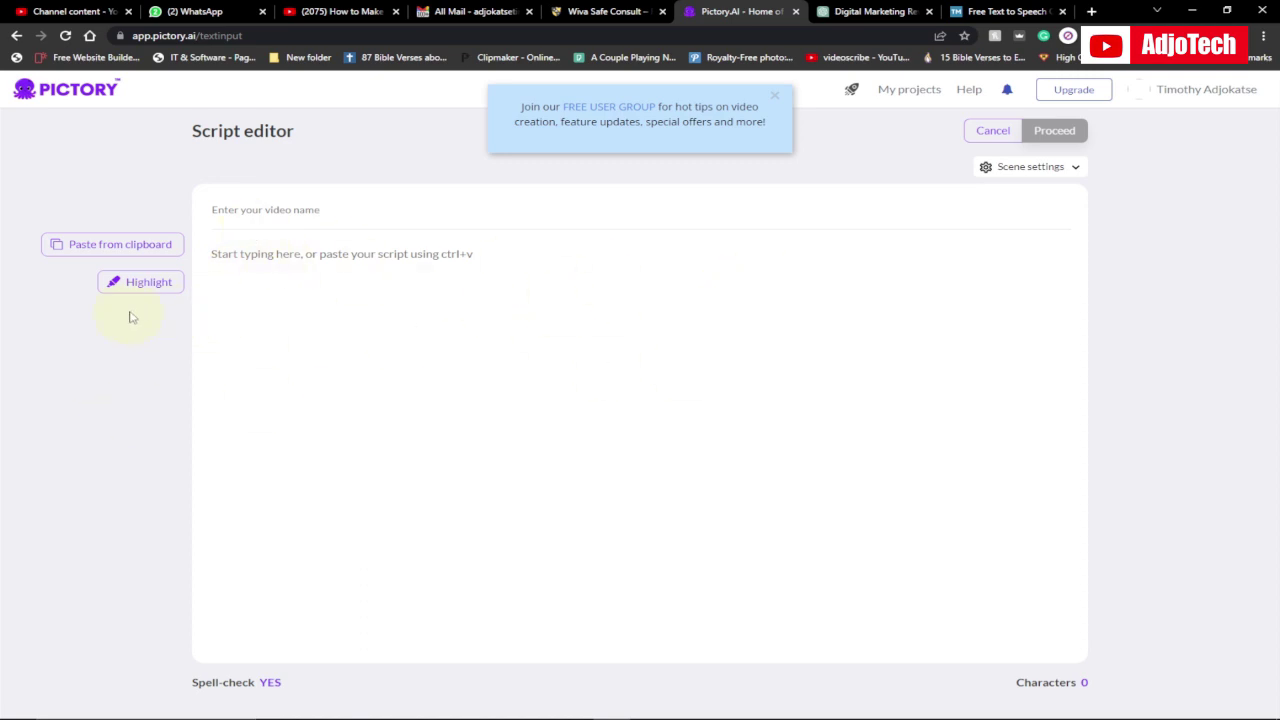
click(291, 214)
click(231, 255)
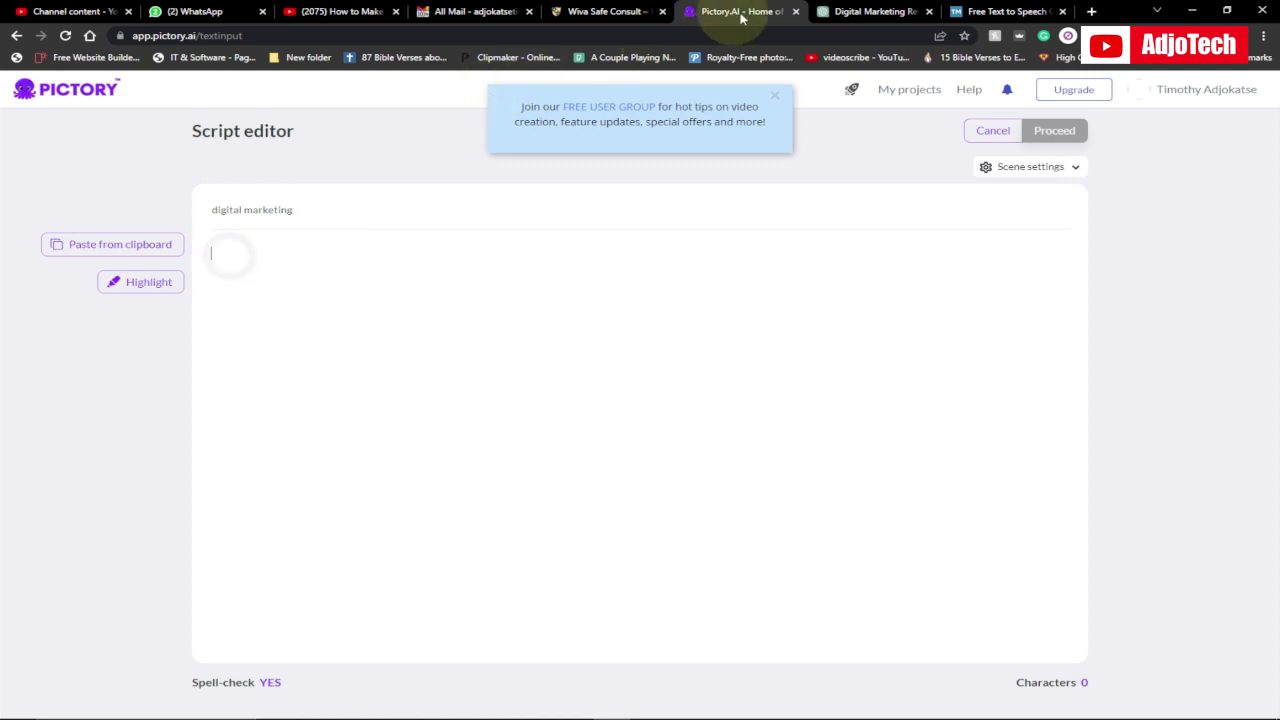
Copy the ChatGPT script from its opening camera direction through the mobile optimization paragraph and paste it into Pictory's script editor
click(870, 11)
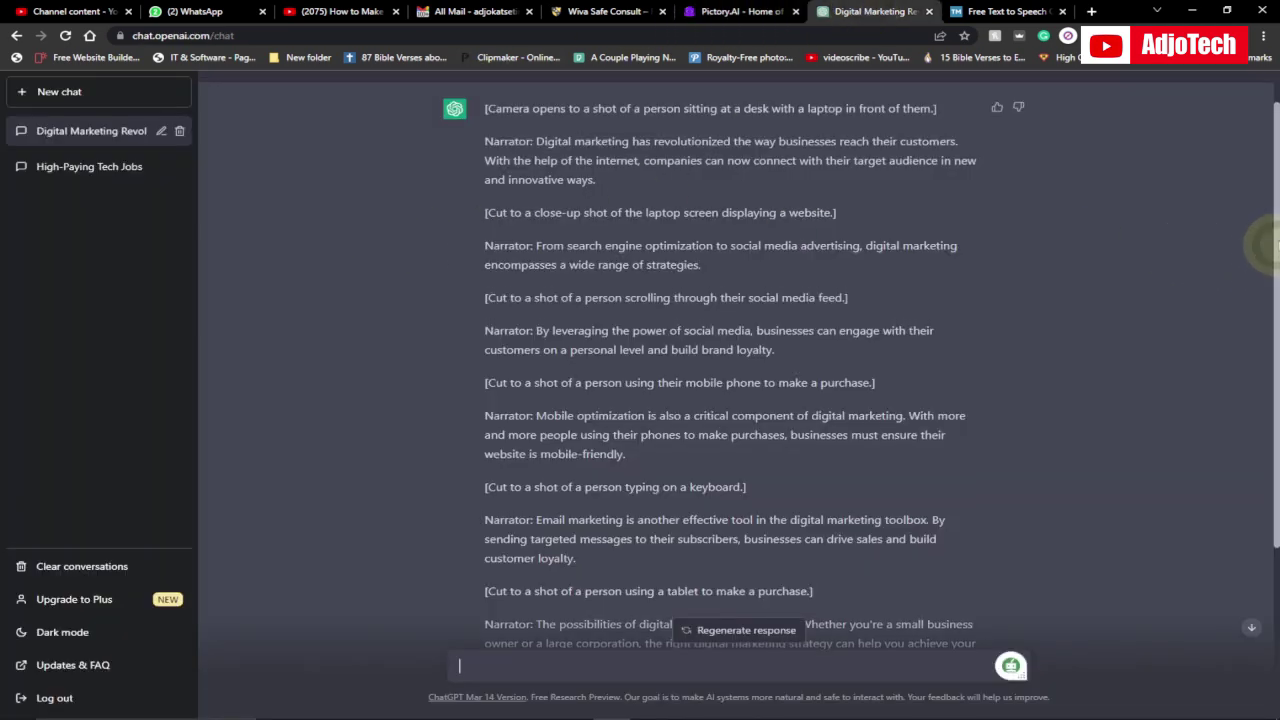
drag(1268, 273, 1268, 228)
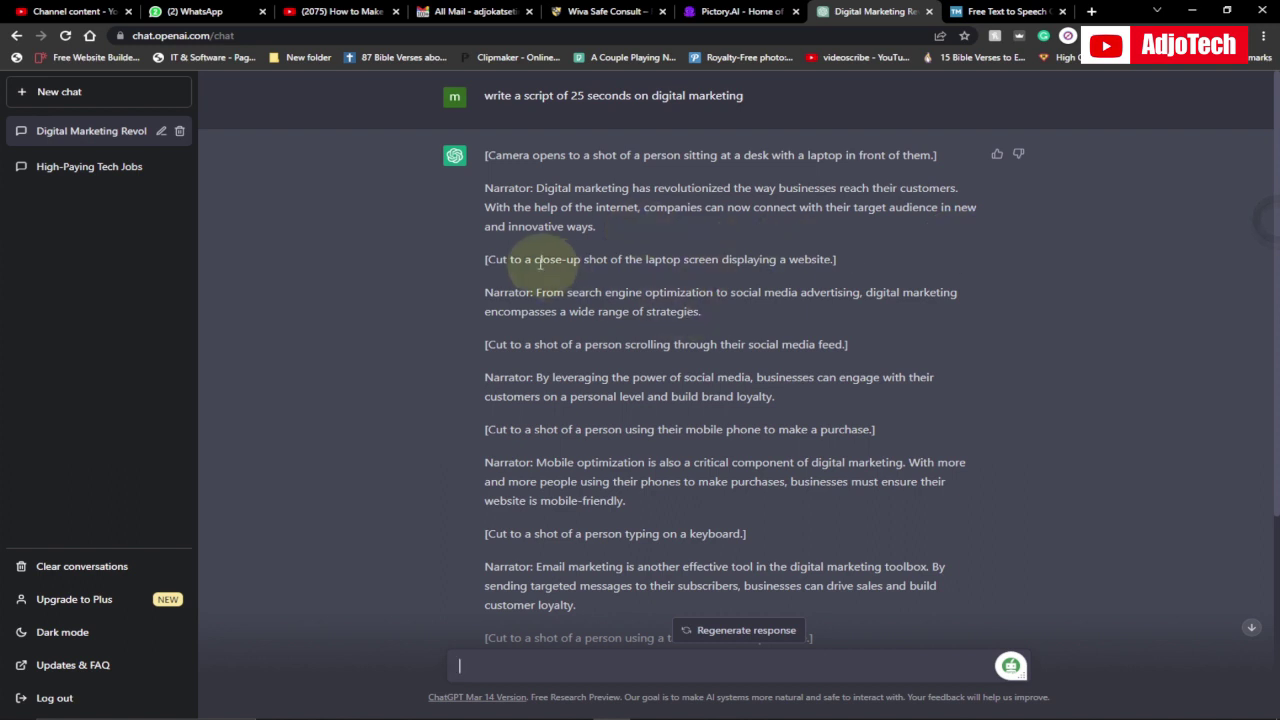
drag(484, 157, 677, 508)
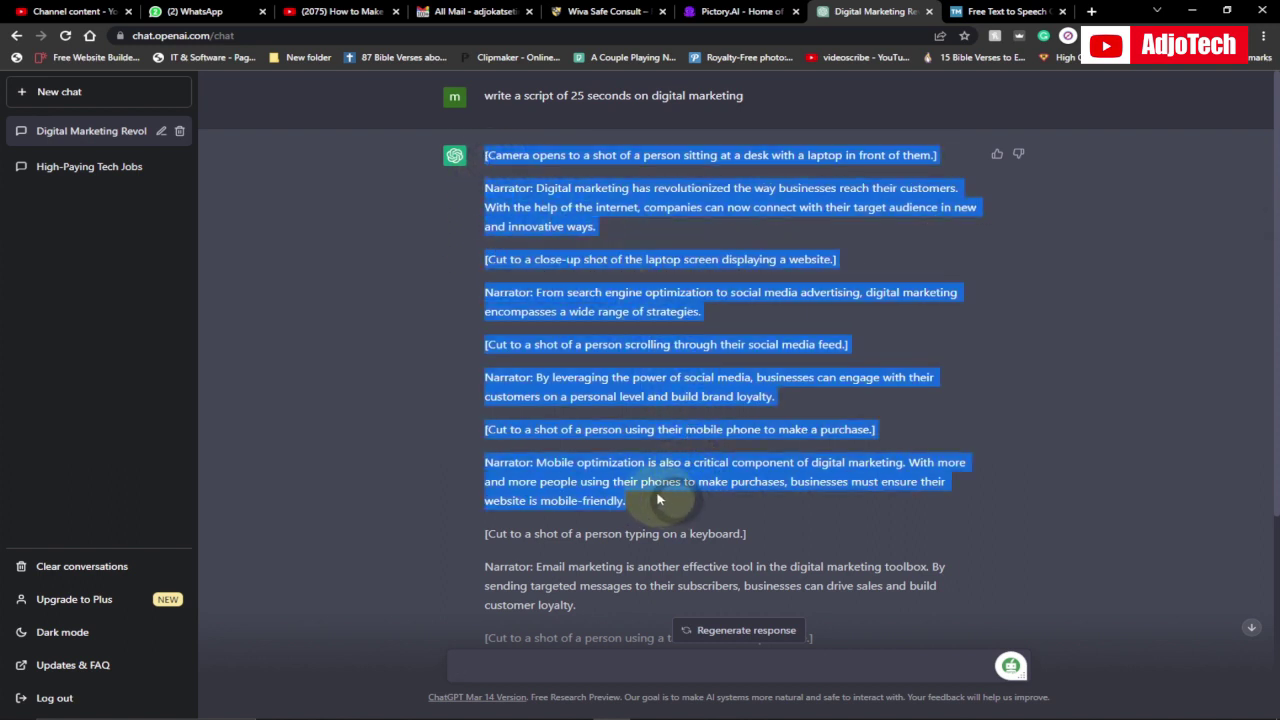
right_click(568, 261)
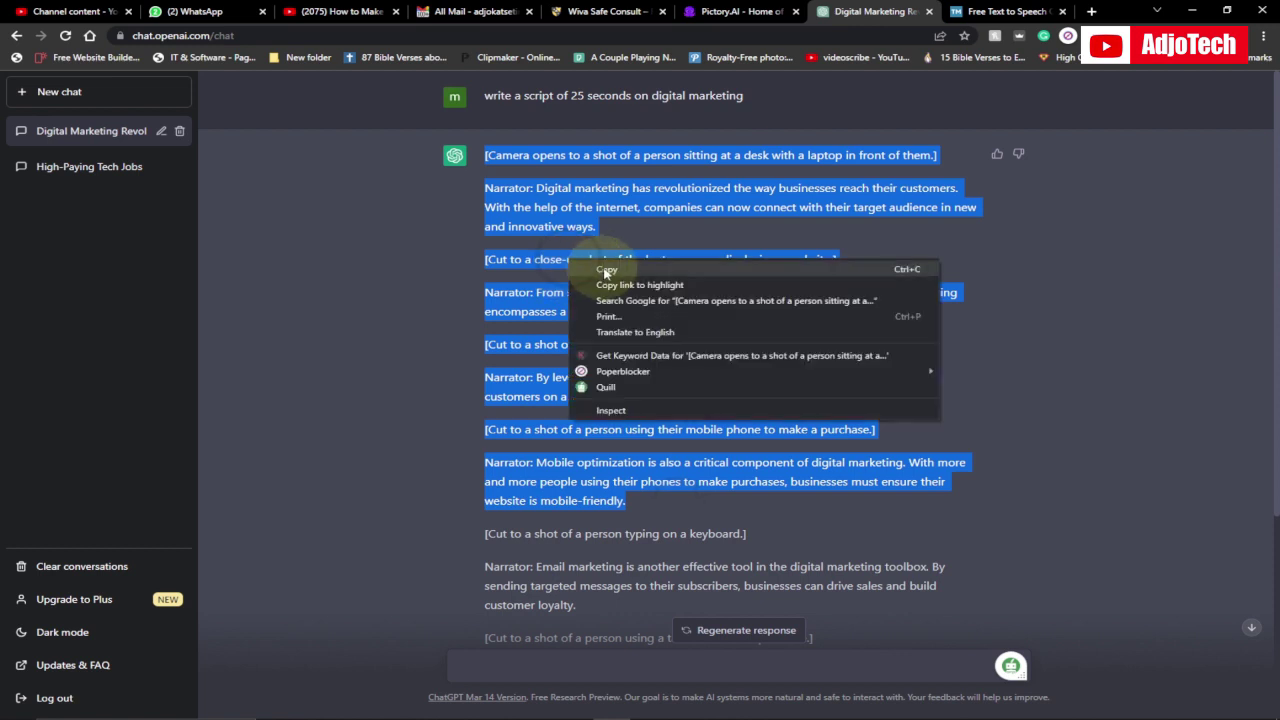
click(580, 267)
click(716, 14)
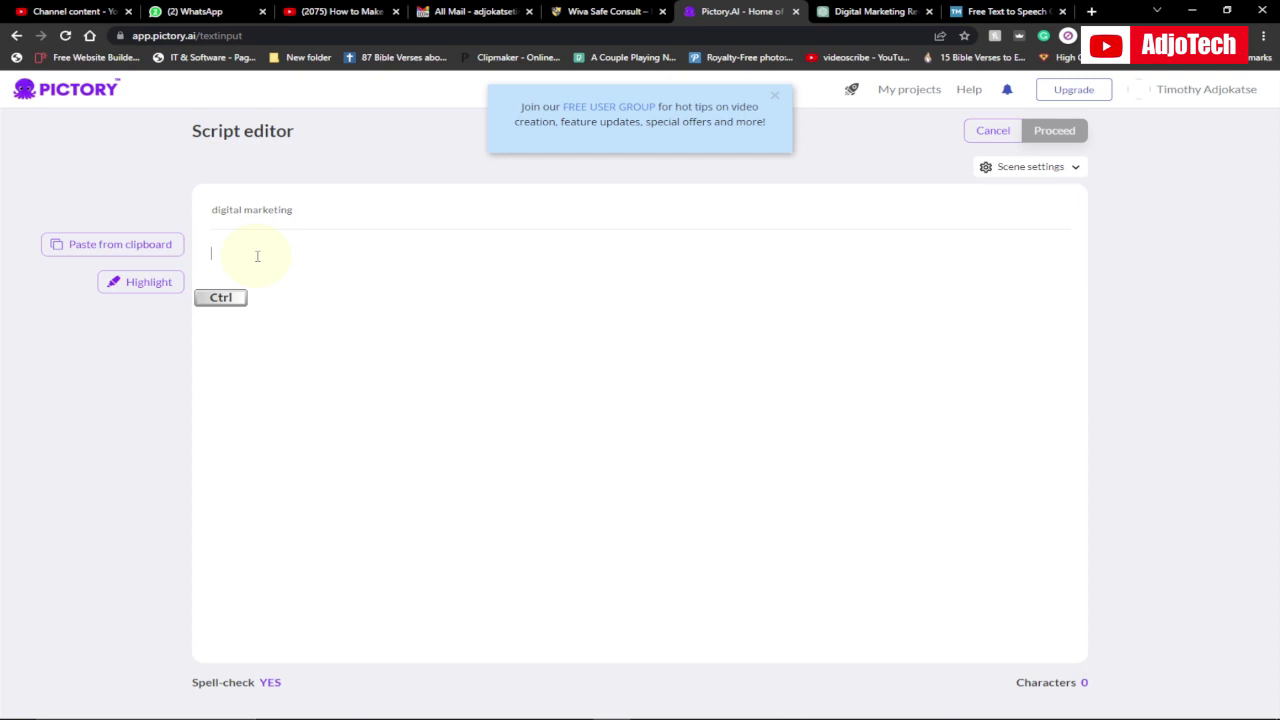
key(ctrl+v)
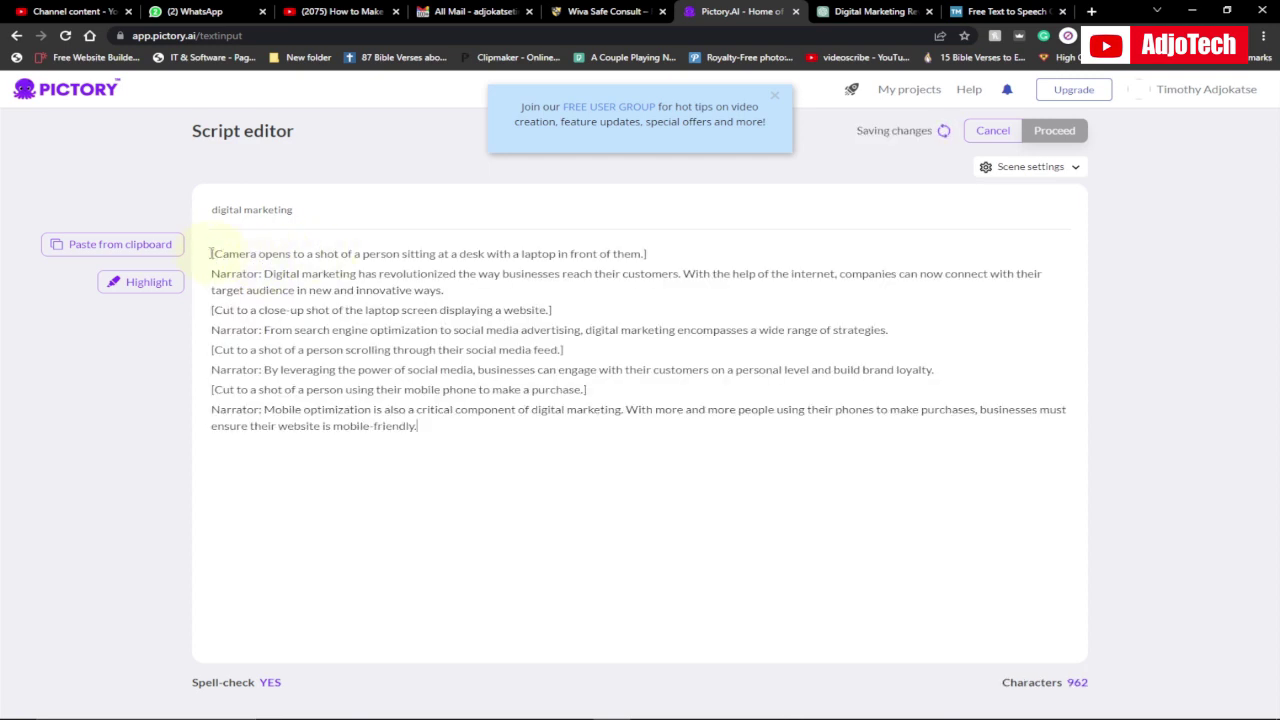
Delete the opening camera direction, the first two "Narrator:" labels, and the laptop close-up and social media feed shot cues from the script
drag(212, 254, 728, 248)
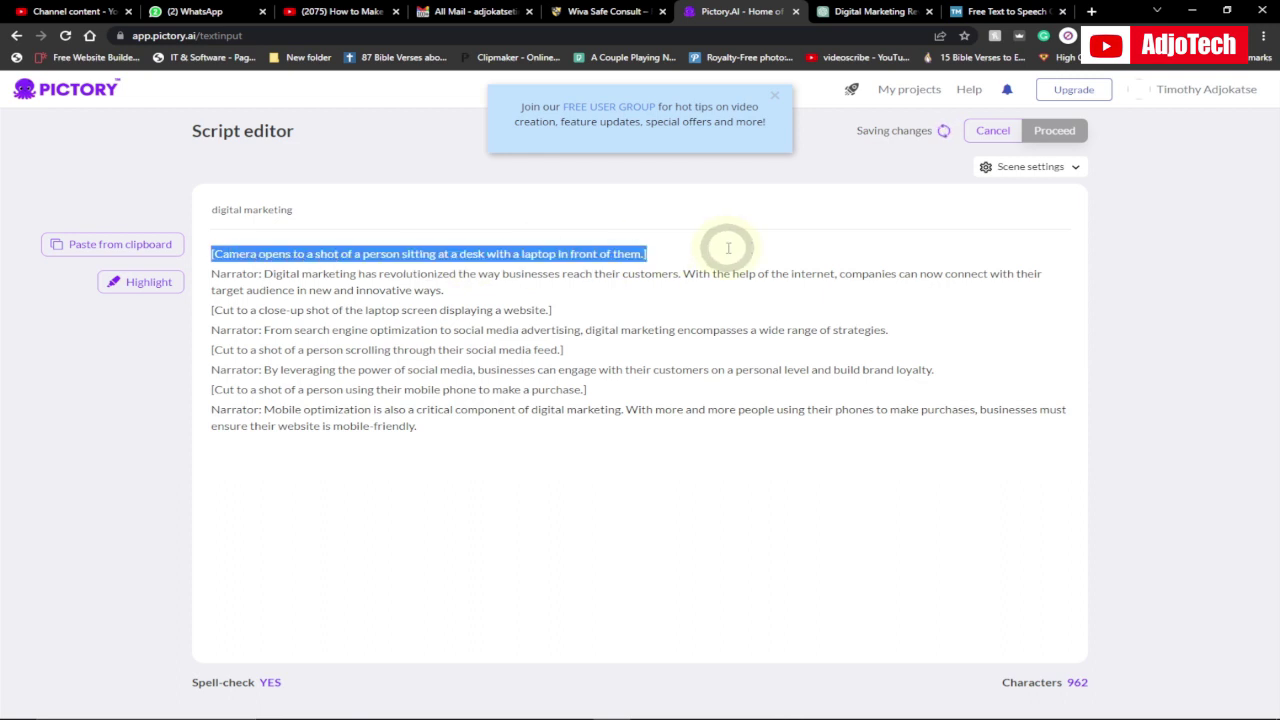
key(BackSpace)
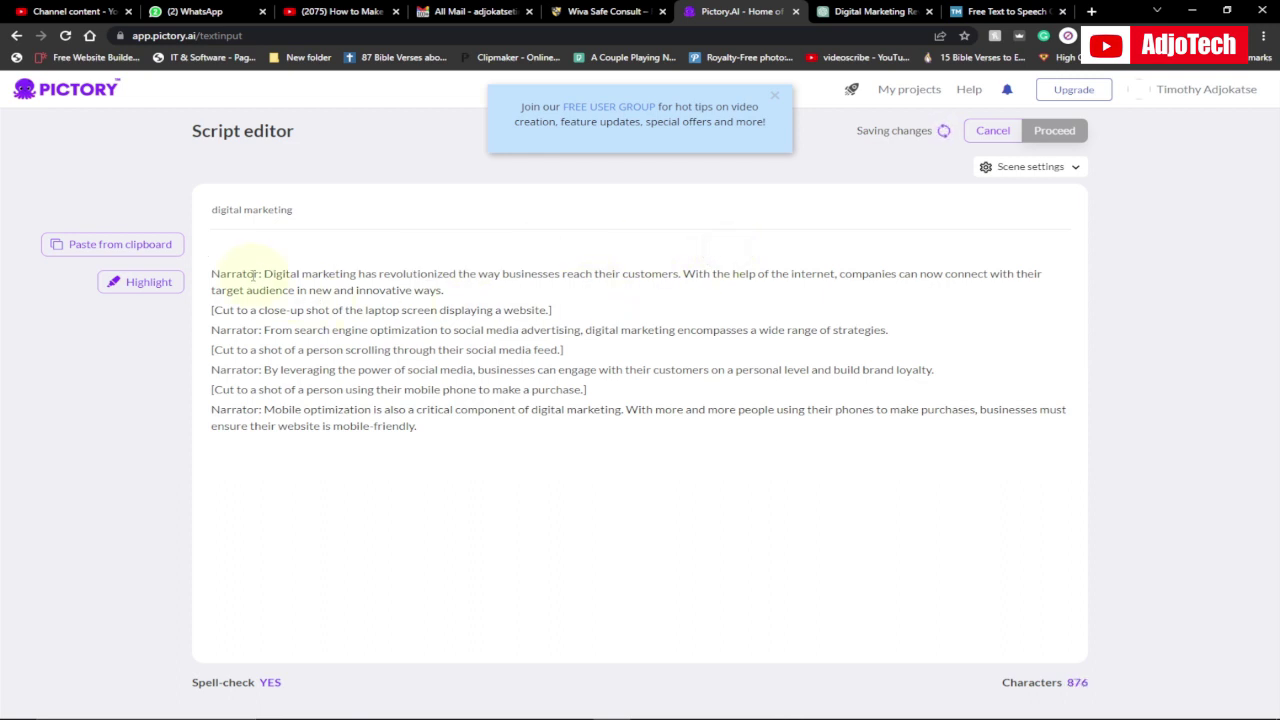
drag(263, 273, 592, 310)
key(BackSpace)
key(BackSpace)
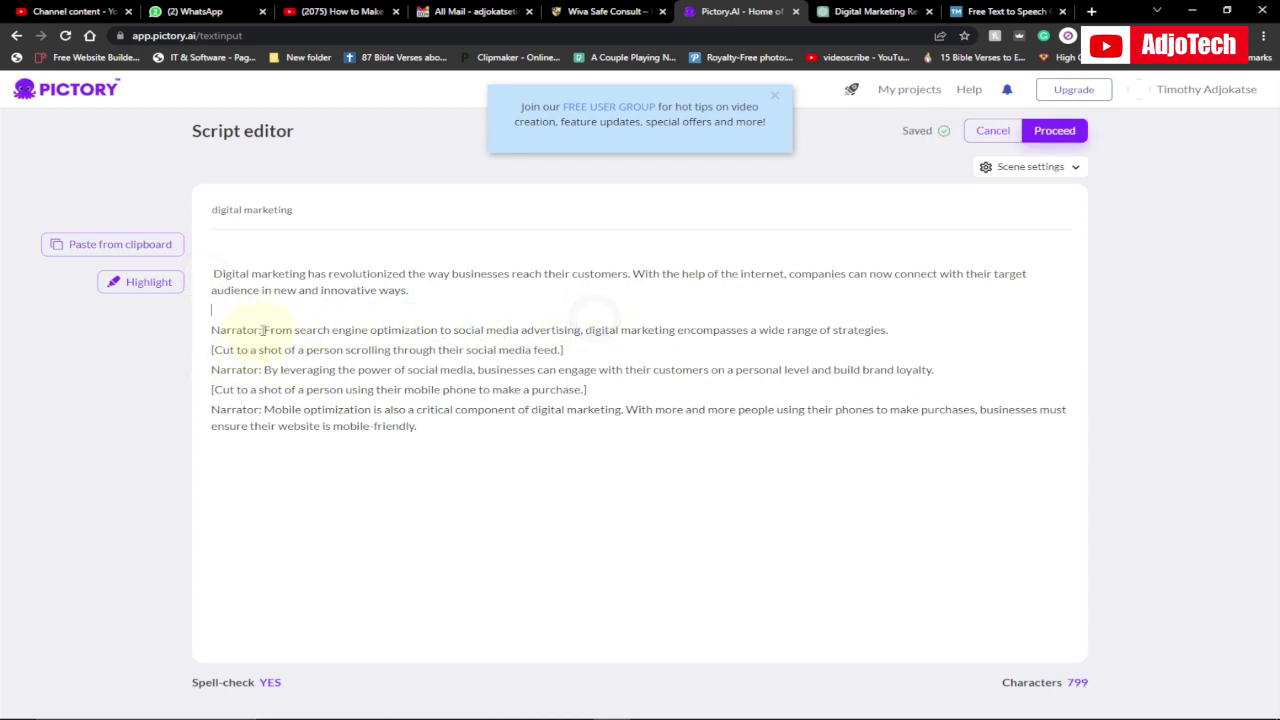
drag(263, 330, 645, 340)
key(BackSpace)
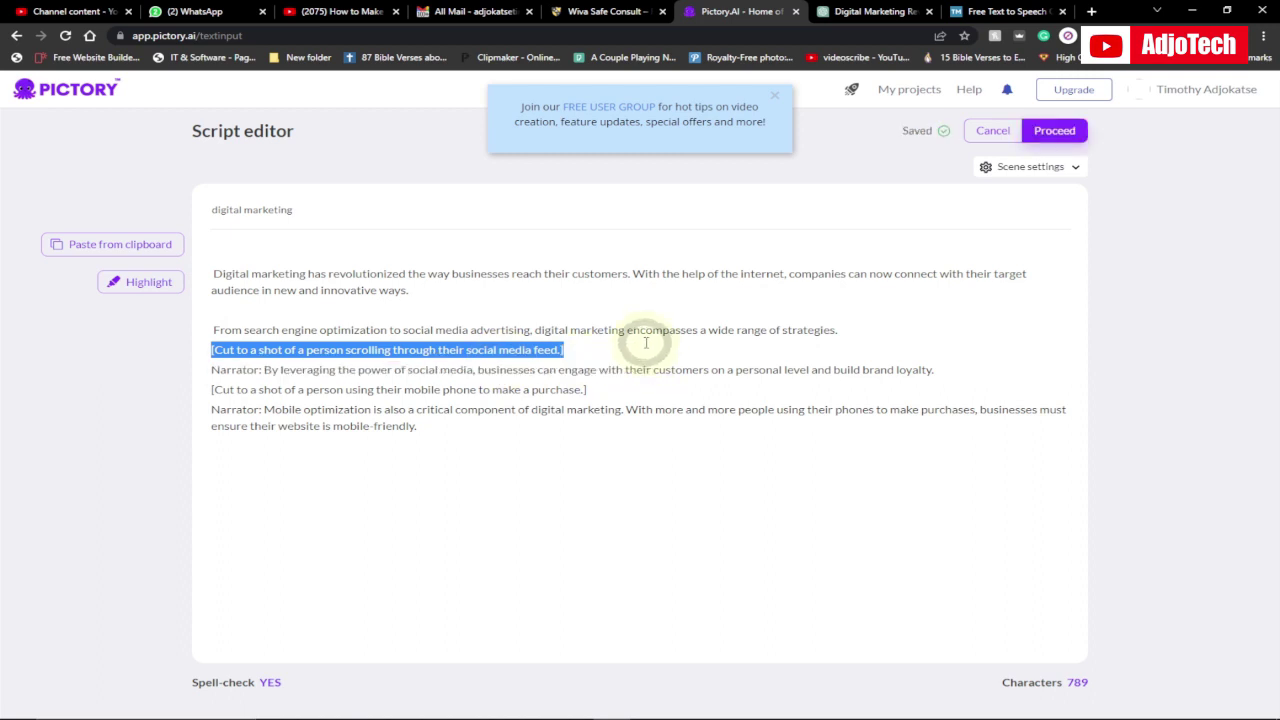
key(BackSpace)
Delete the last two "Narrator:" labels and the mobile phone purchase shot cue, and proceed with the cleaned script to template selection
drag(207, 369, 623, 385)
key(BackSpace)
key(BackSpace)
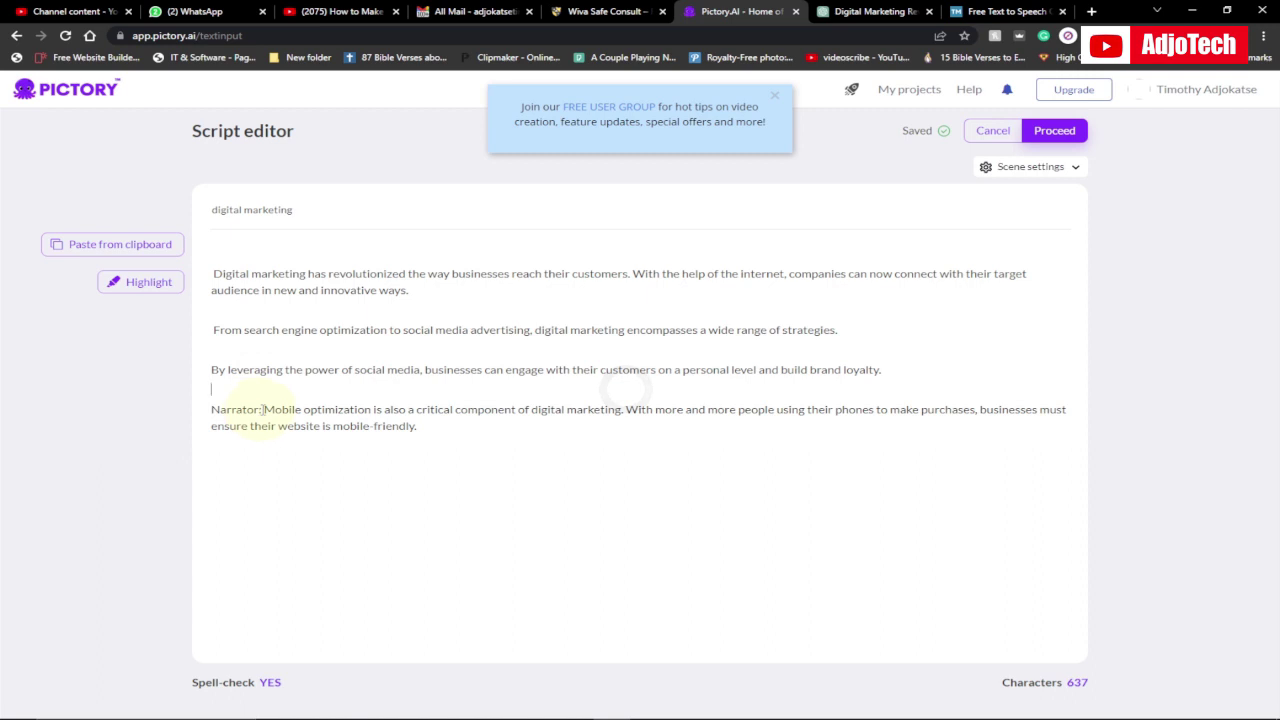
drag(262, 409, 194, 406)
key(BackSpace)
drag(418, 430, 337, 260)
click(345, 283)
click(330, 347)
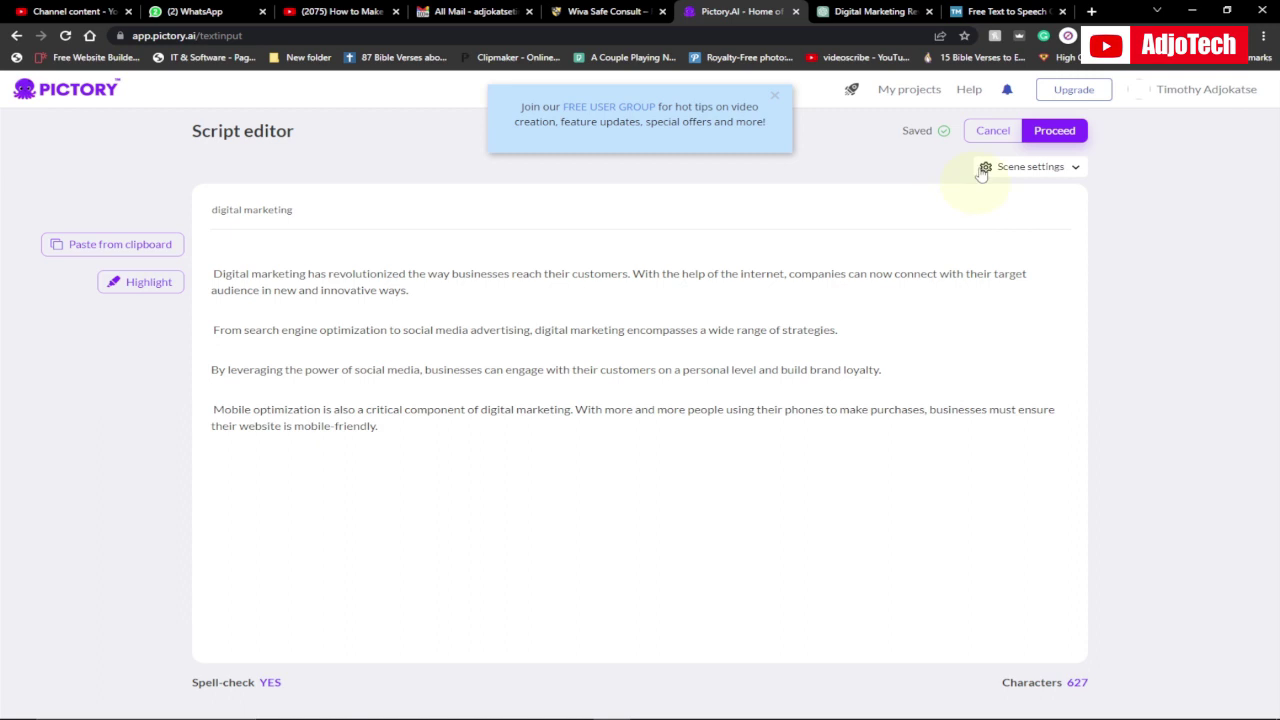
click(1057, 137)
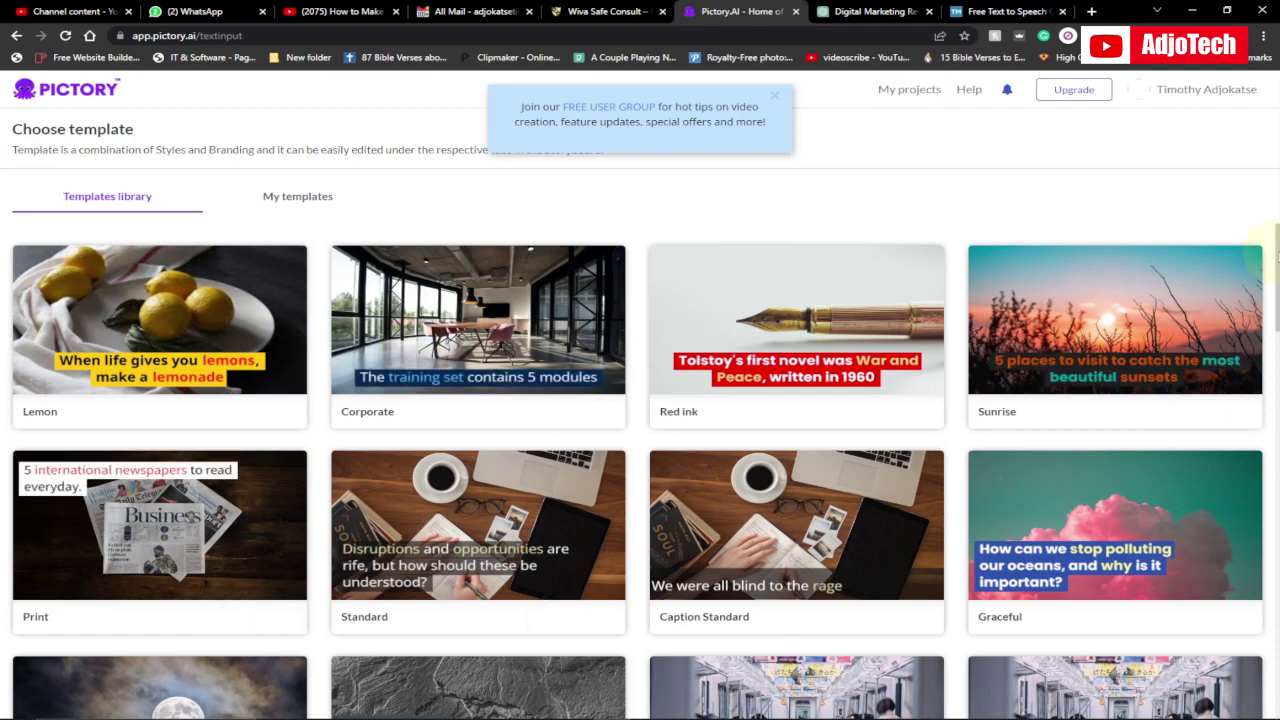
Browse the template library and choose the Standard template in 16:9 aspect ratio for the video
scroll(1260, 285, down, 2)
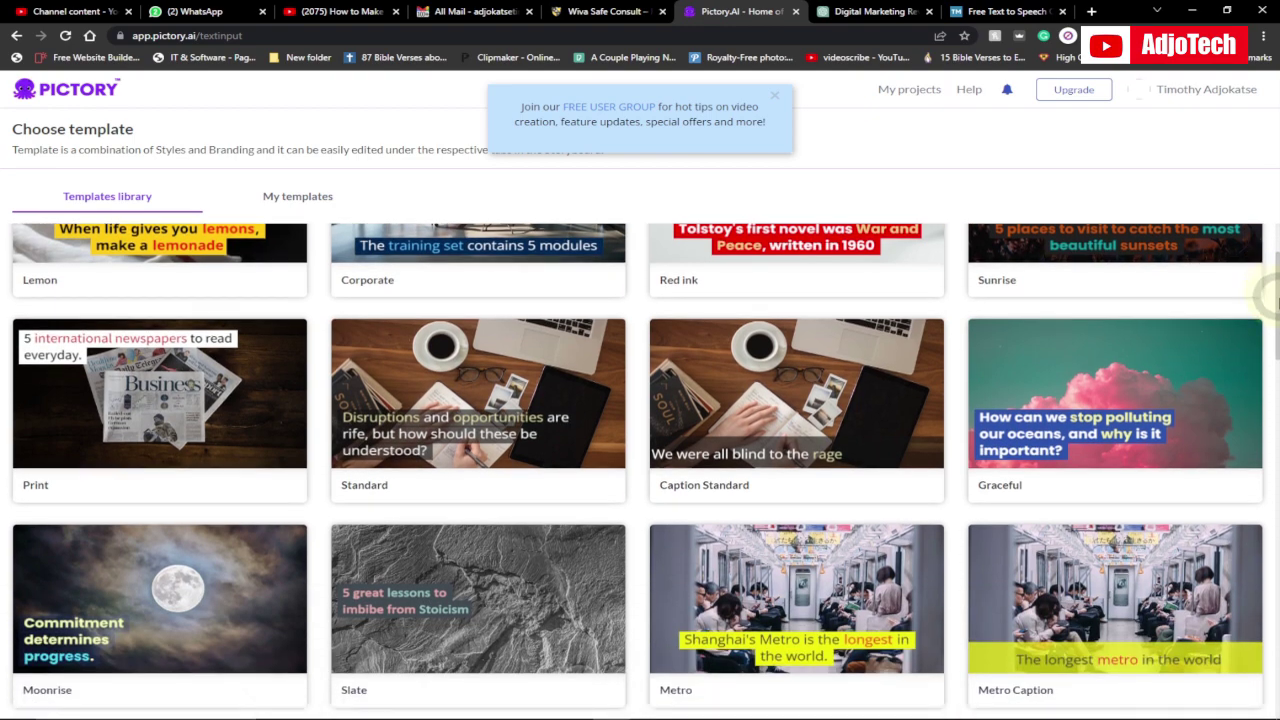
scroll(1268, 290, down, 3)
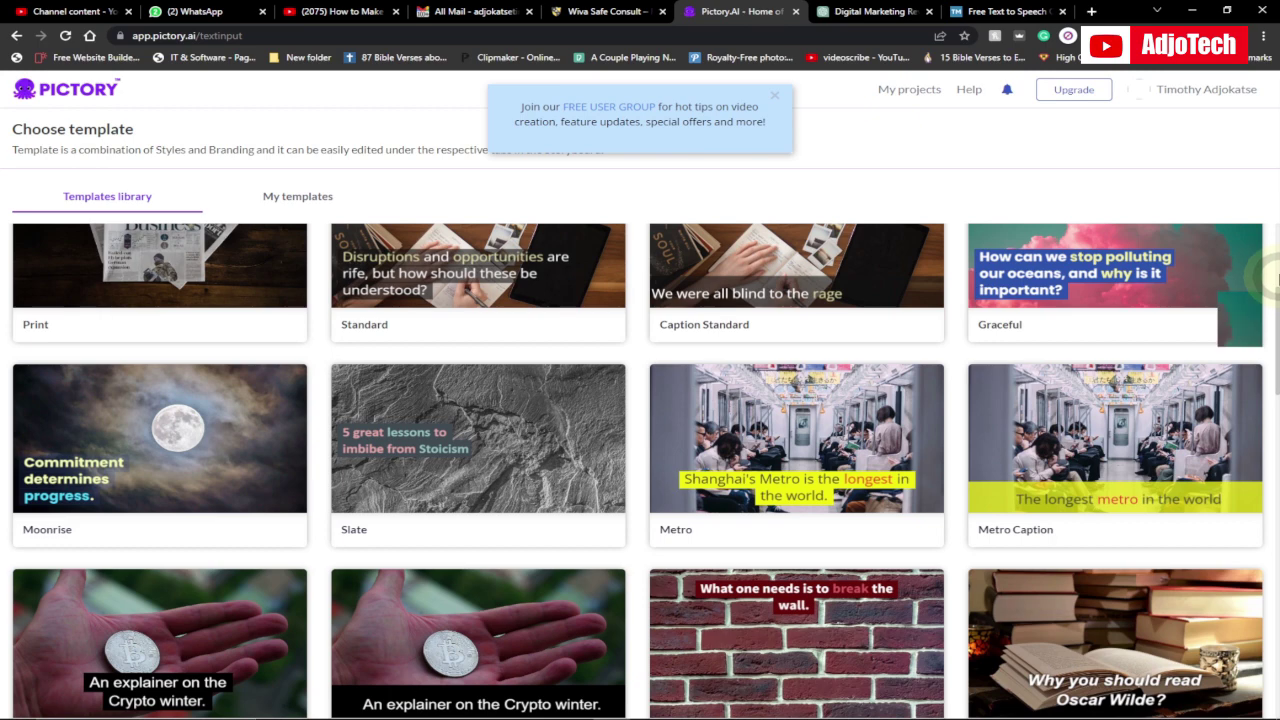
scroll(1268, 300, up, 3)
scroll(1270, 270, up, 1)
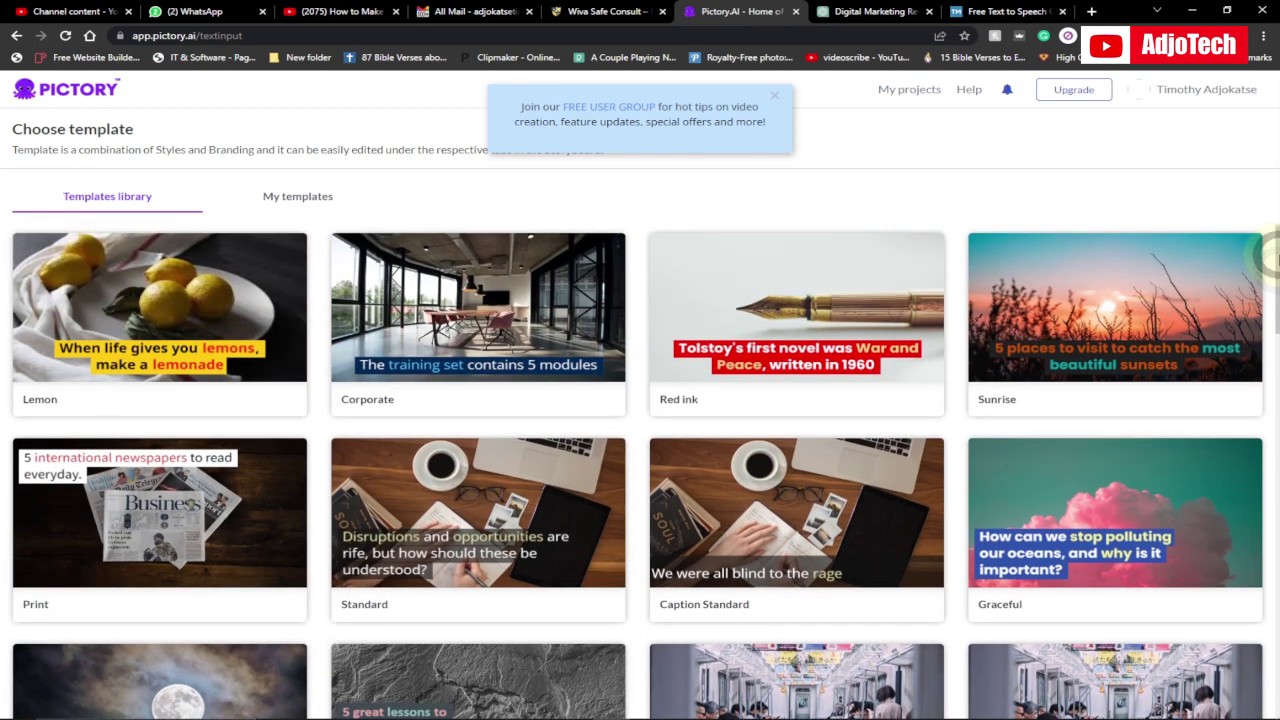
mouse_move(440, 515)
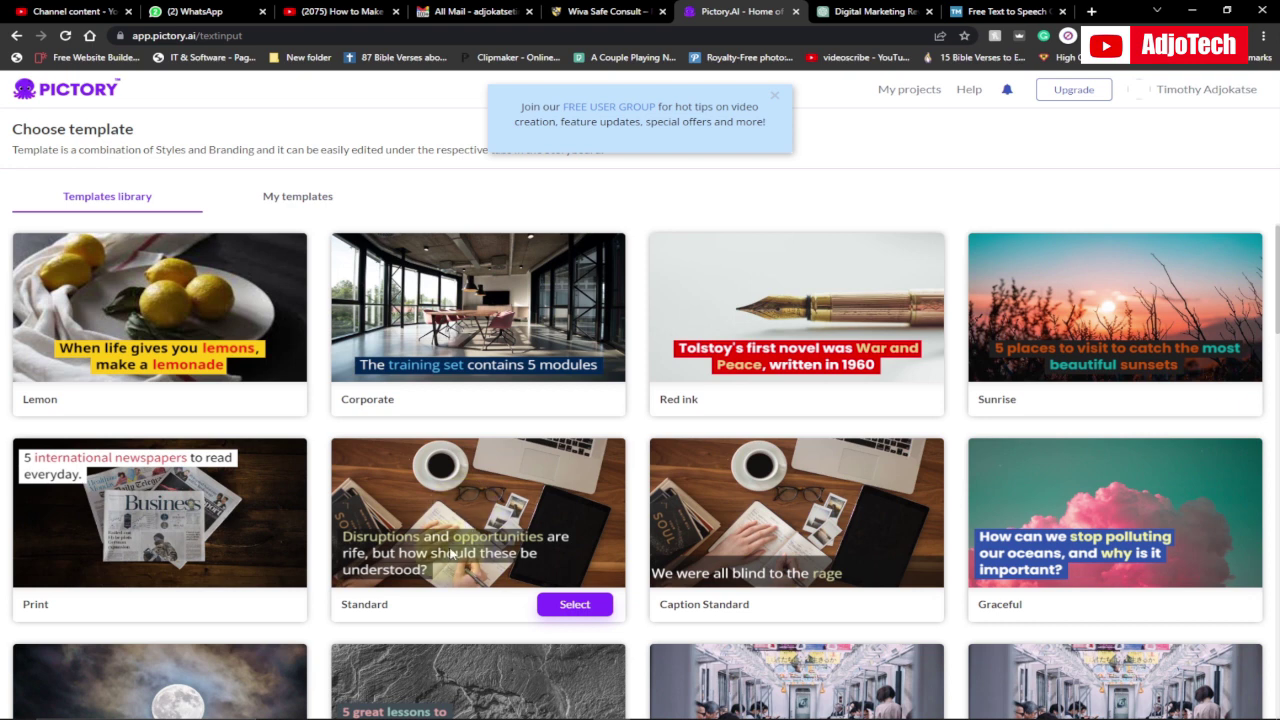
click(573, 607)
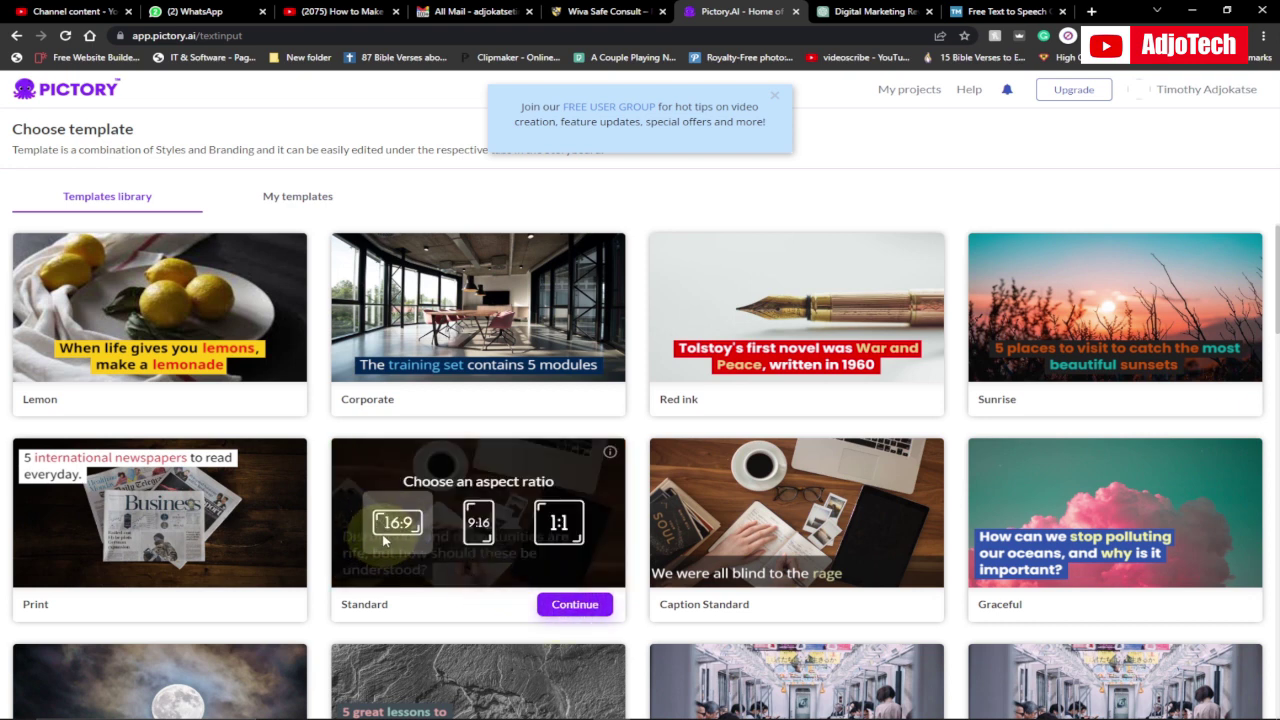
click(573, 607)
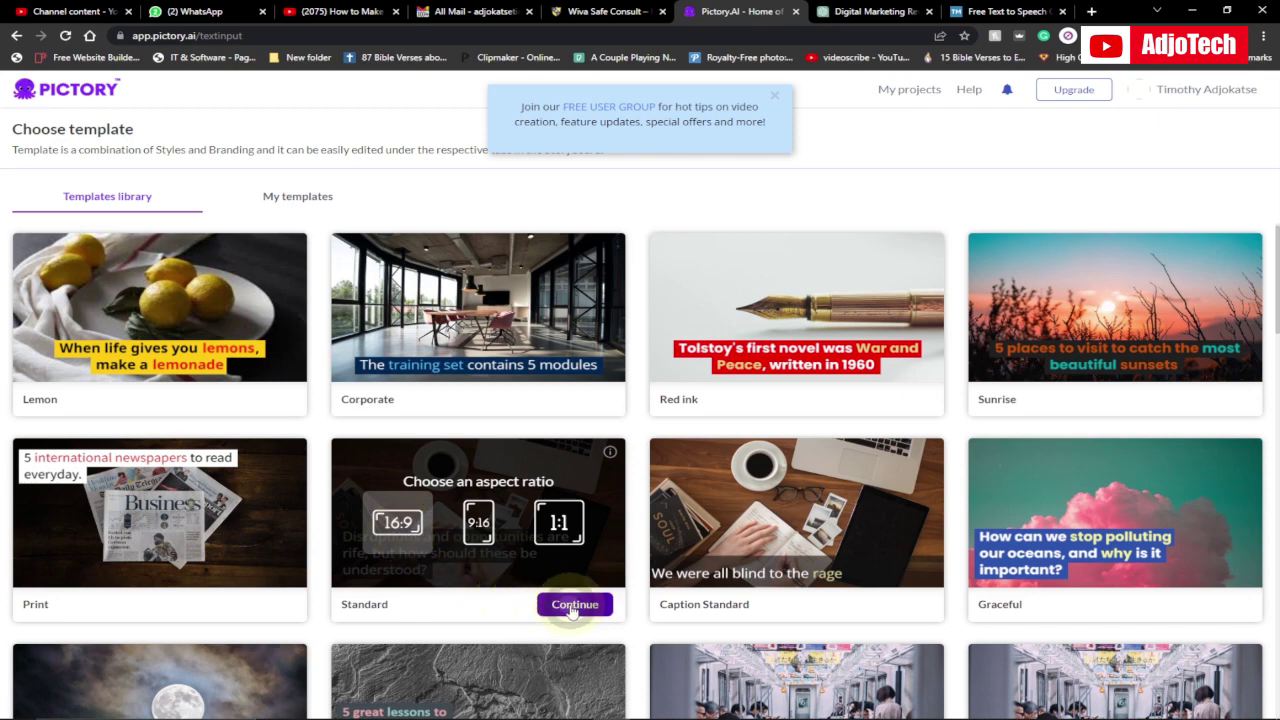
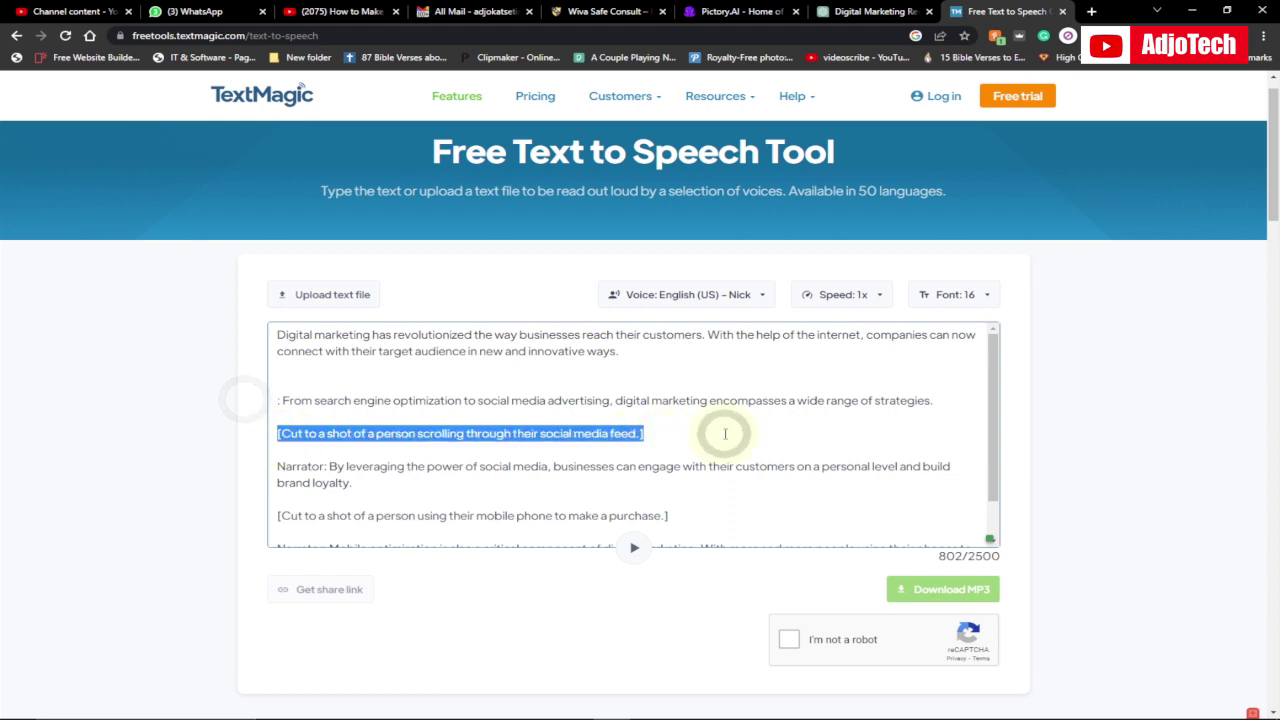
In TextMagic's text-to-speech script, delete the social media feed shot cue, the "Narrator:" label after it, and the stray colon before "From search engine optimization"
key(BackSpace)
drag(328, 466, 241, 471)
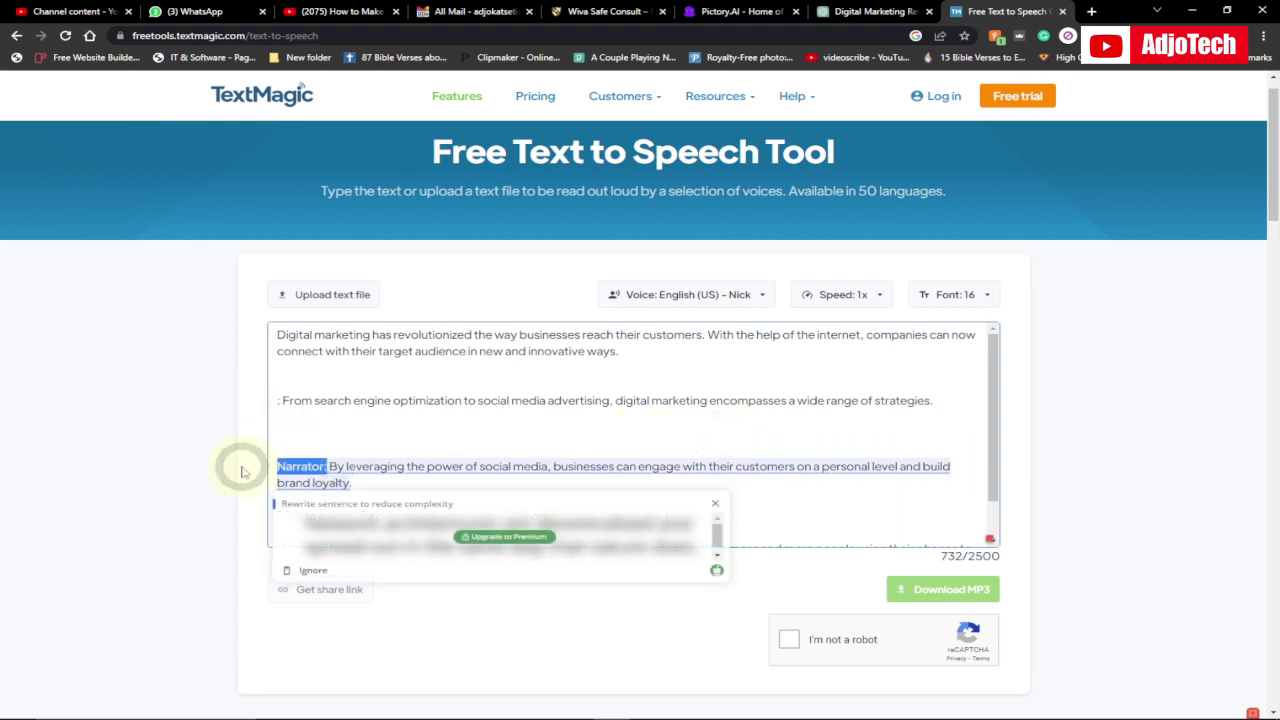
key(BackSpace)
key(BackSpace)
key(BackSpace)
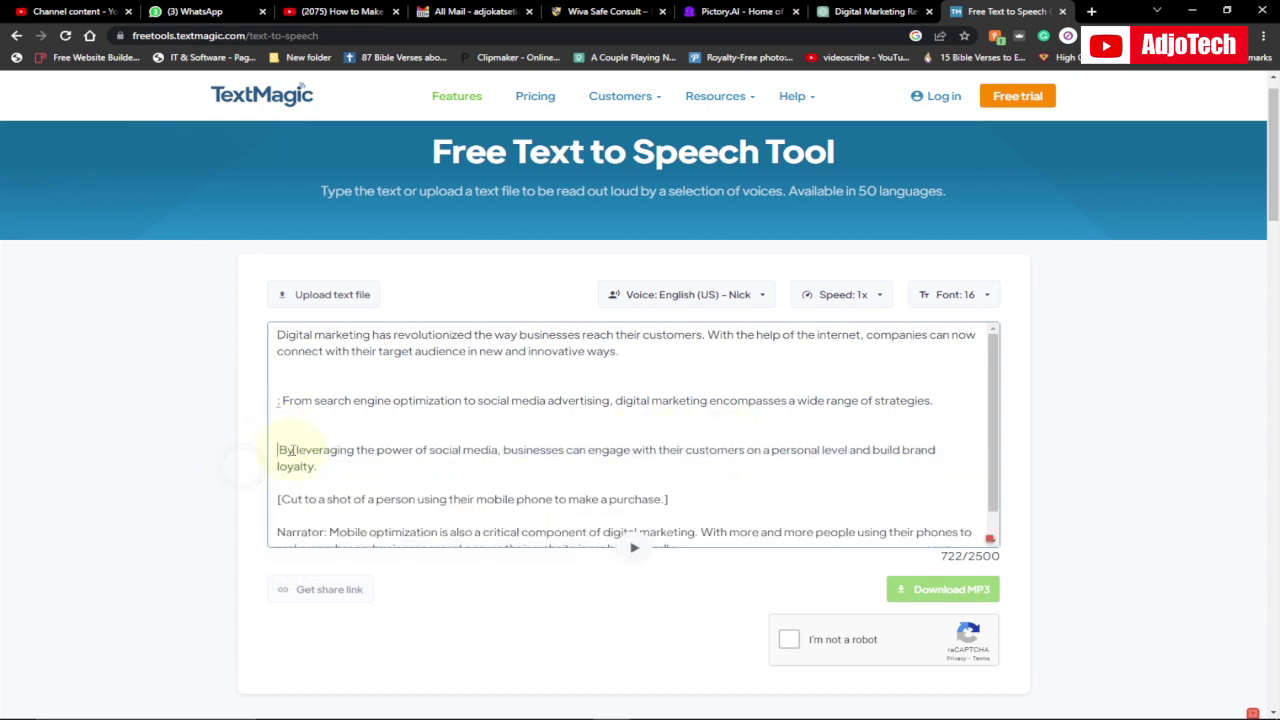
click(280, 401)
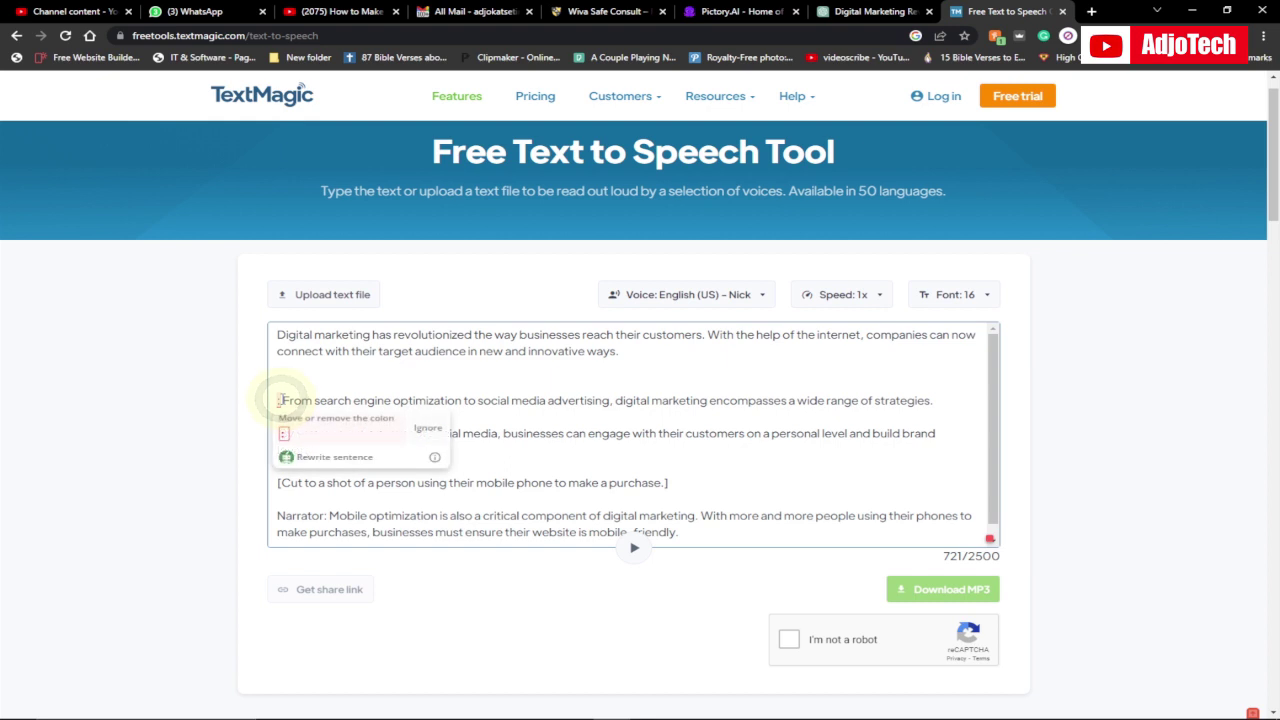
key(BackSpace)
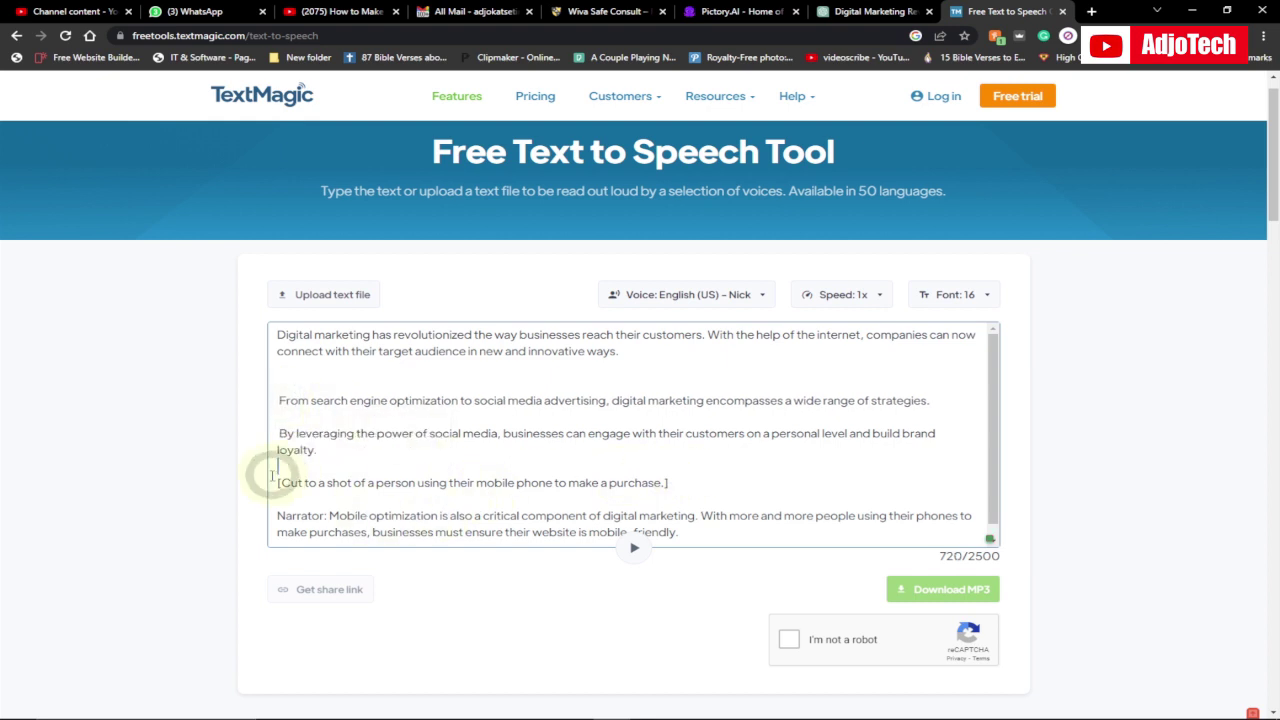
Delete the mobile phone purchase shot cue and the "Narrator:" label before the mobile optimization paragraph
drag(290, 484, 279, 483)
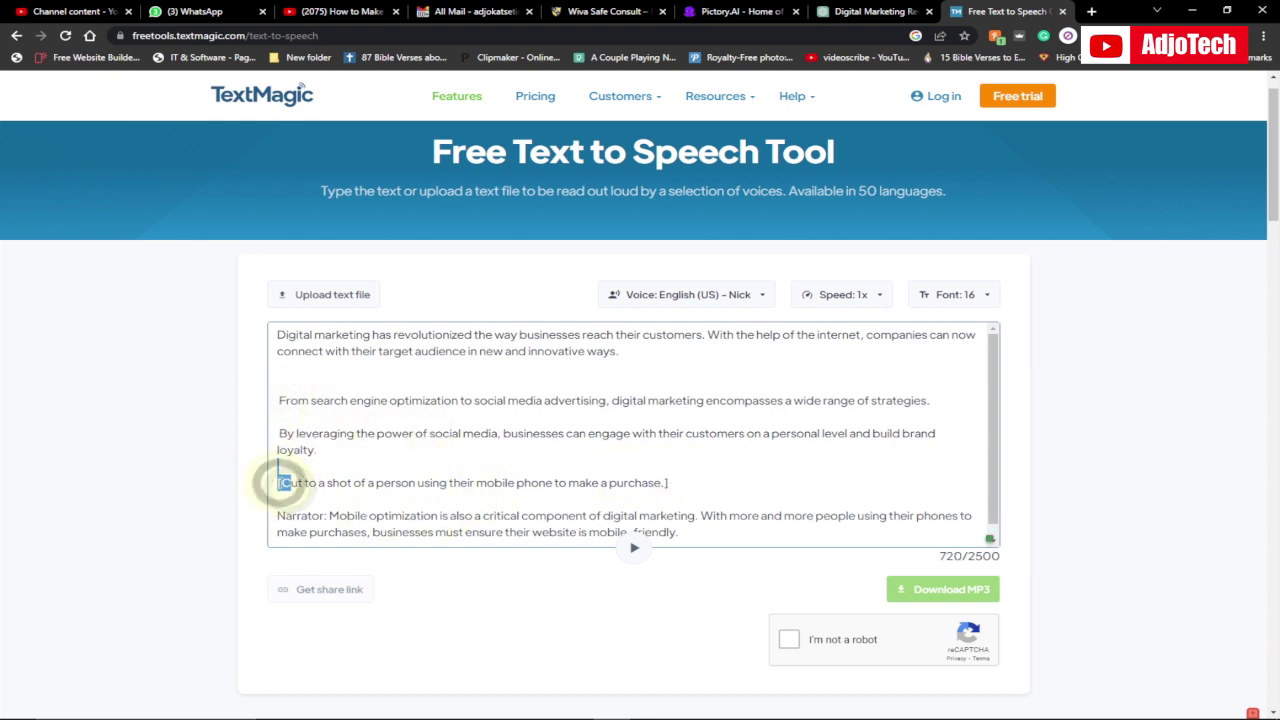
click(667, 483)
drag(667, 483, 227, 482)
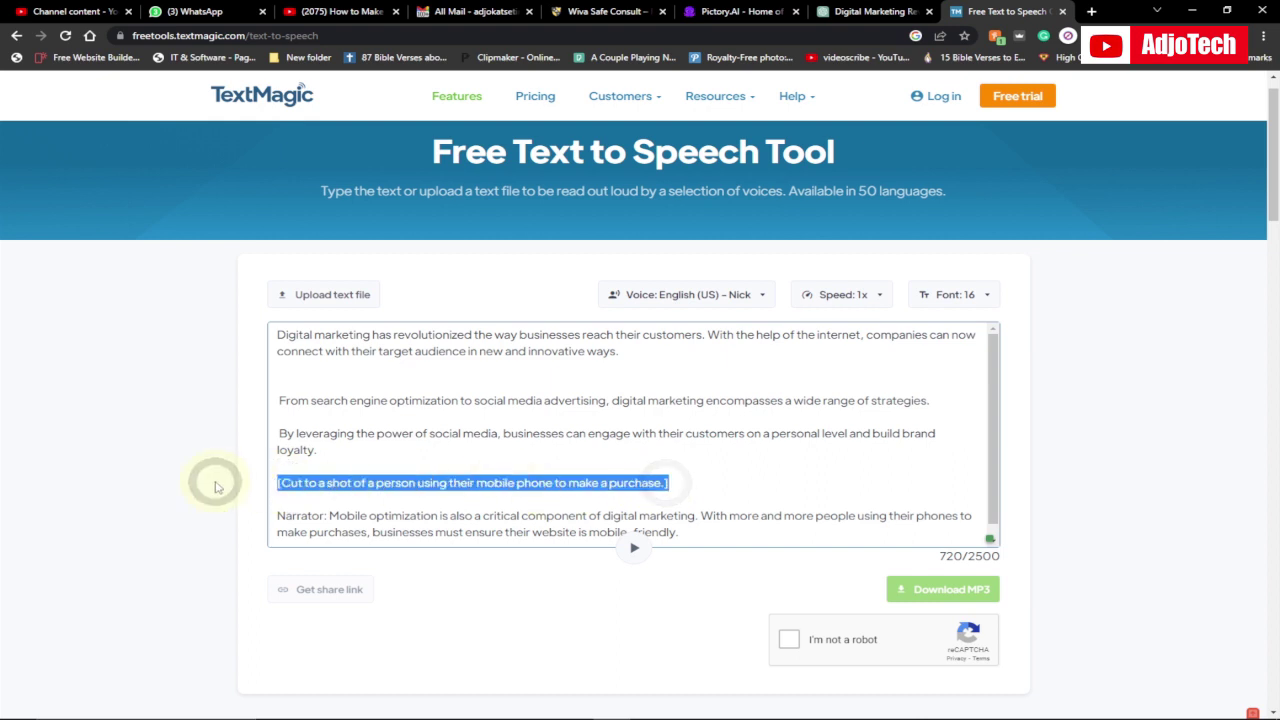
key(BackSpace)
key(BackSpace)
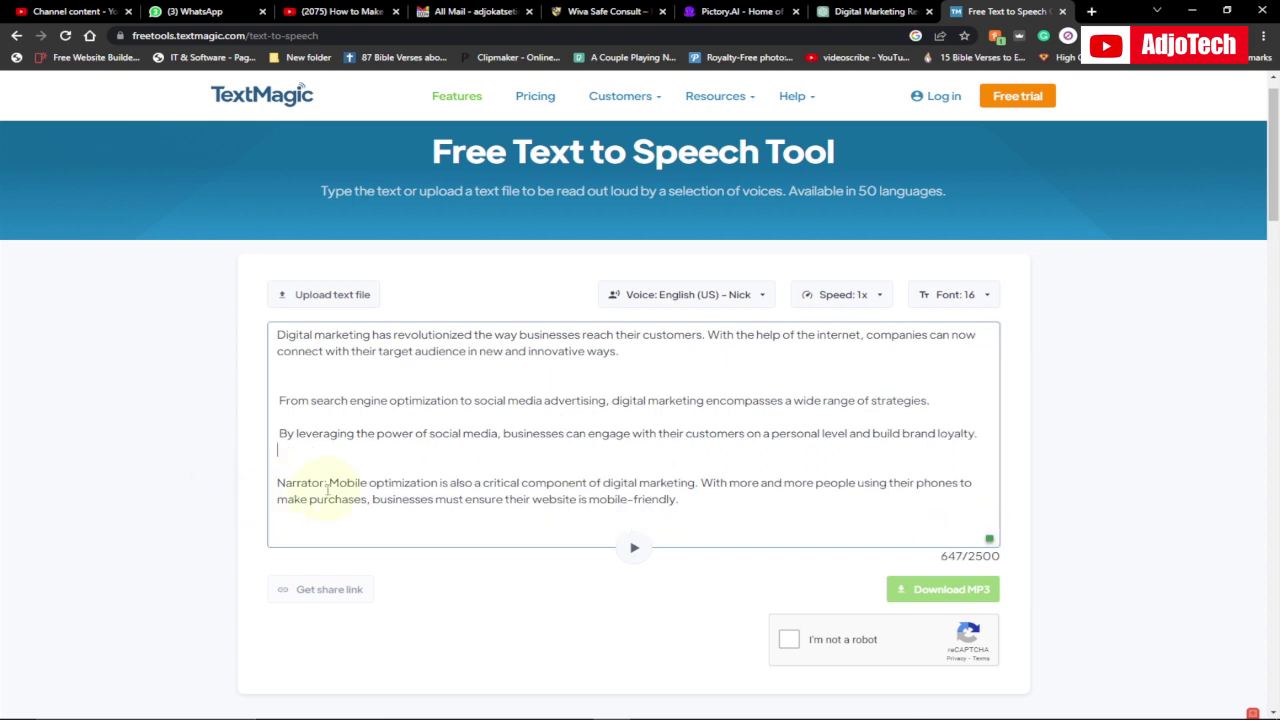
drag(327, 489, 212, 484)
key(BackSpace)
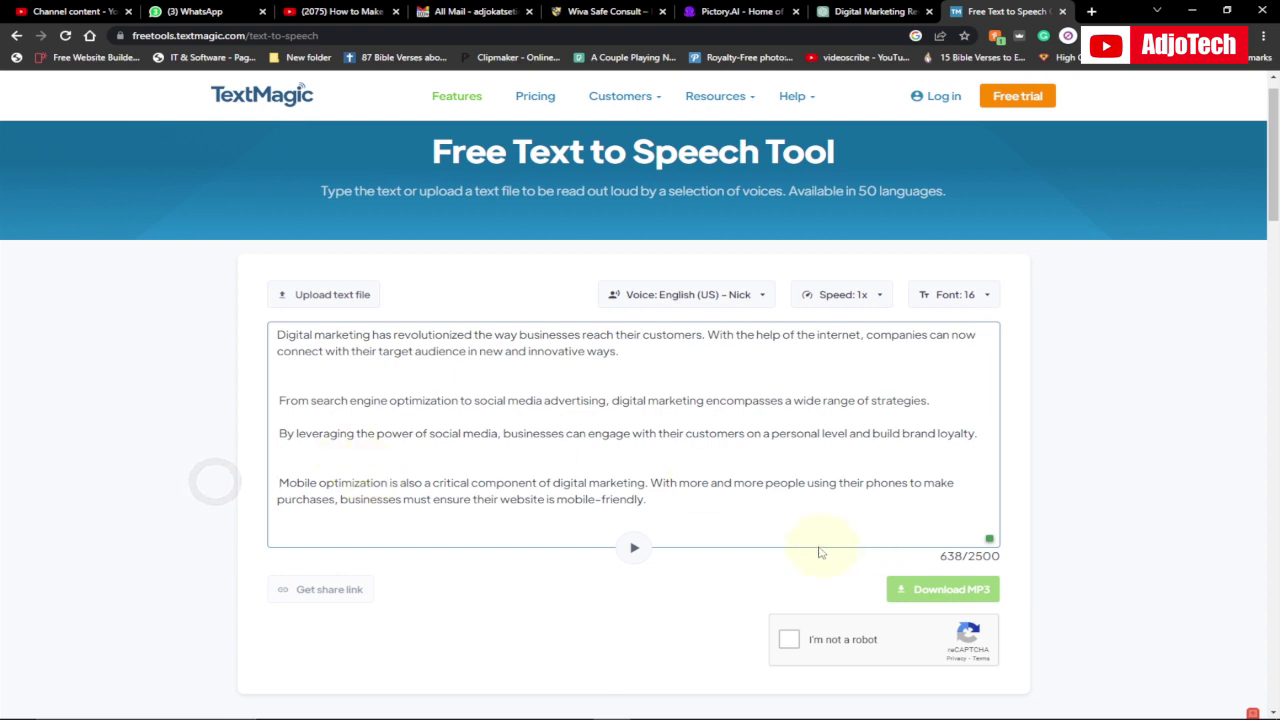
Complete the reCAPTCHA check, then download the narration as an MP3 and open the downloaded file
click(792, 640)
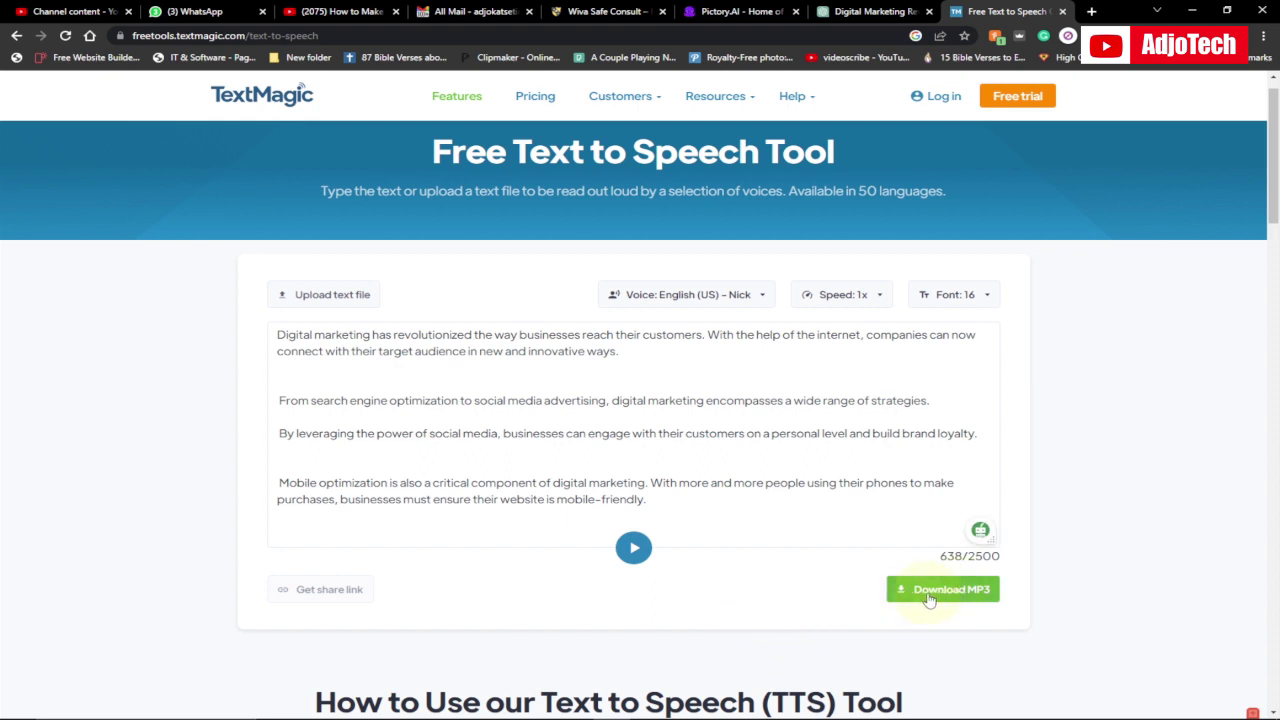
click(944, 596)
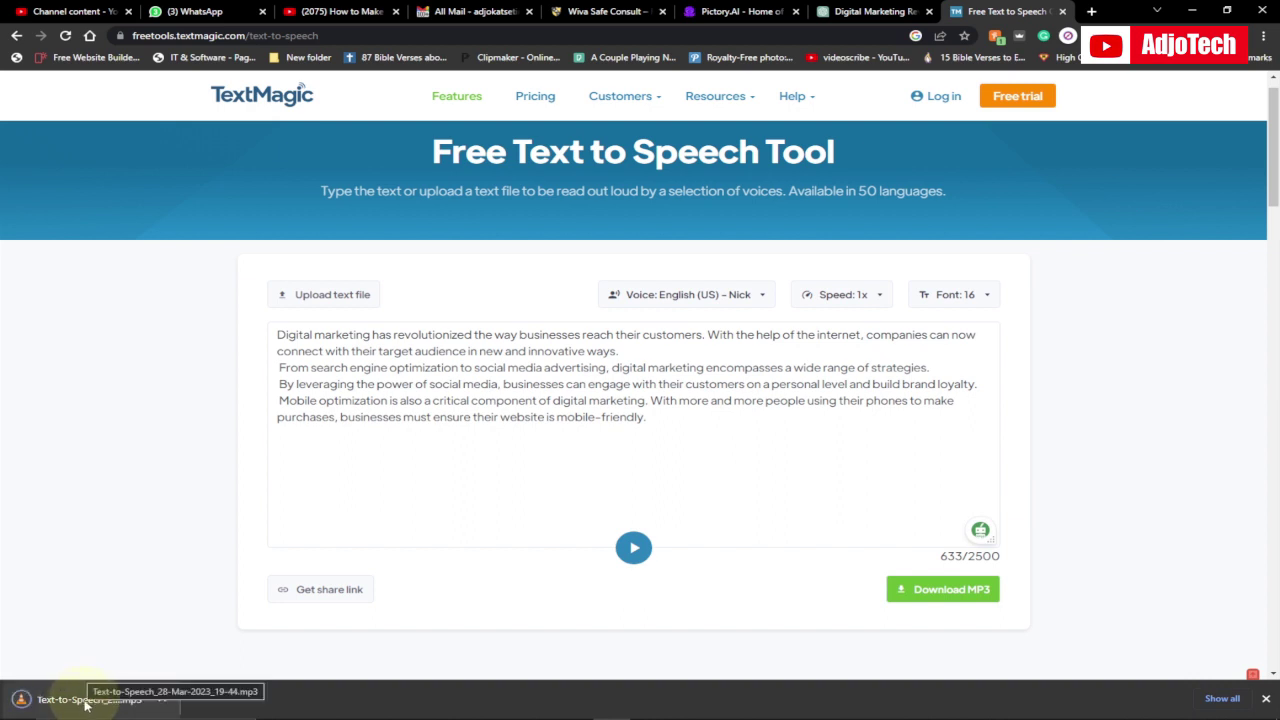
click(86, 702)
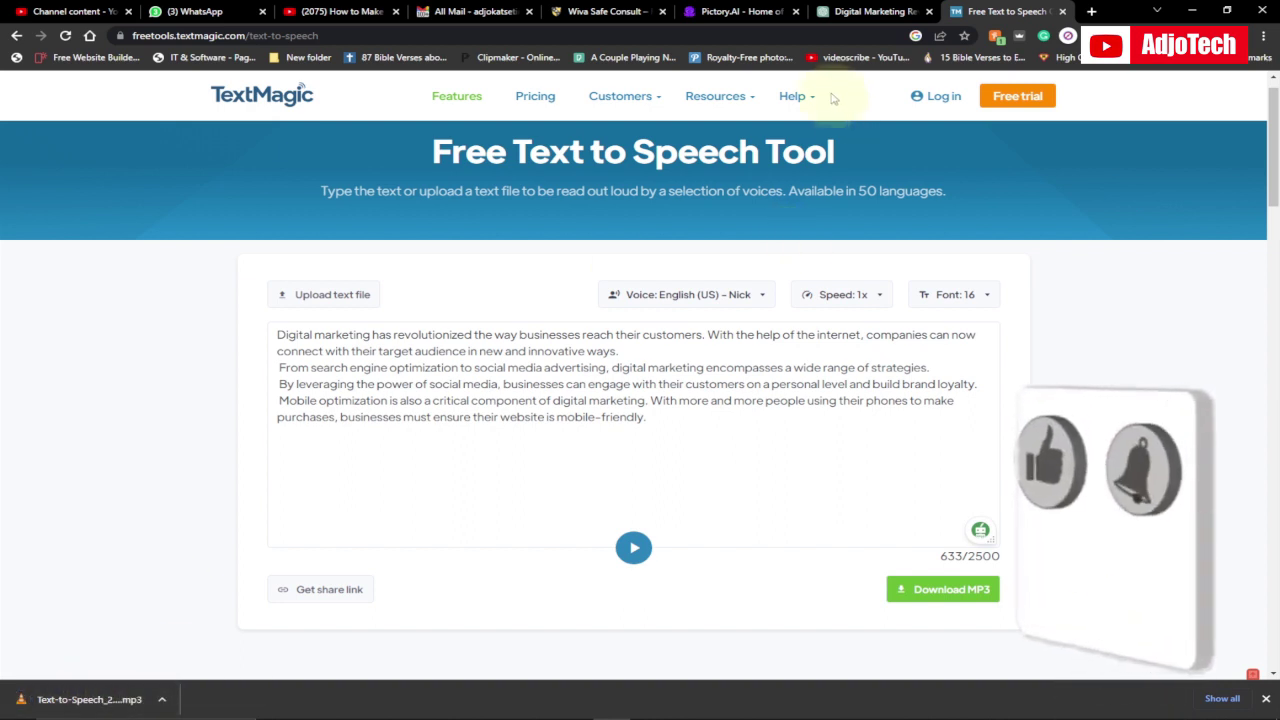
Switch back to Pictory and review the visuals and captions of scenes 1 to 5 in the storyboard
click(742, 8)
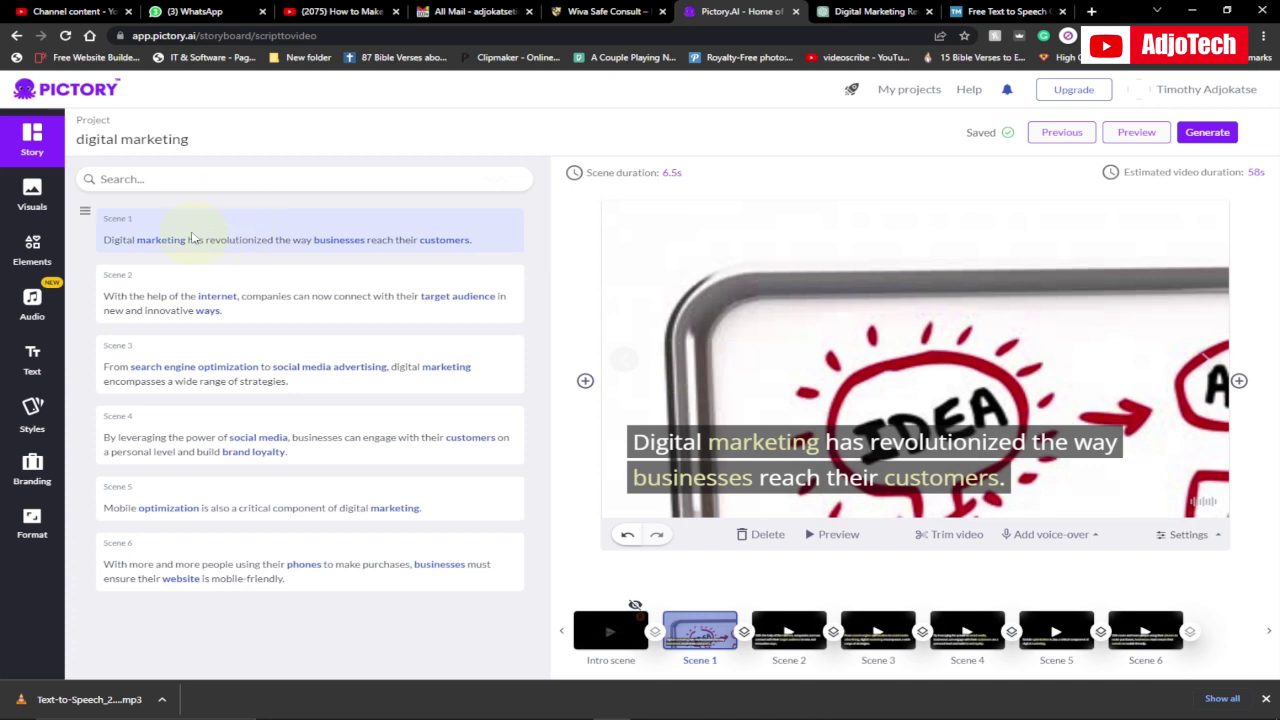
click(230, 305)
mouse_move(1228, 380)
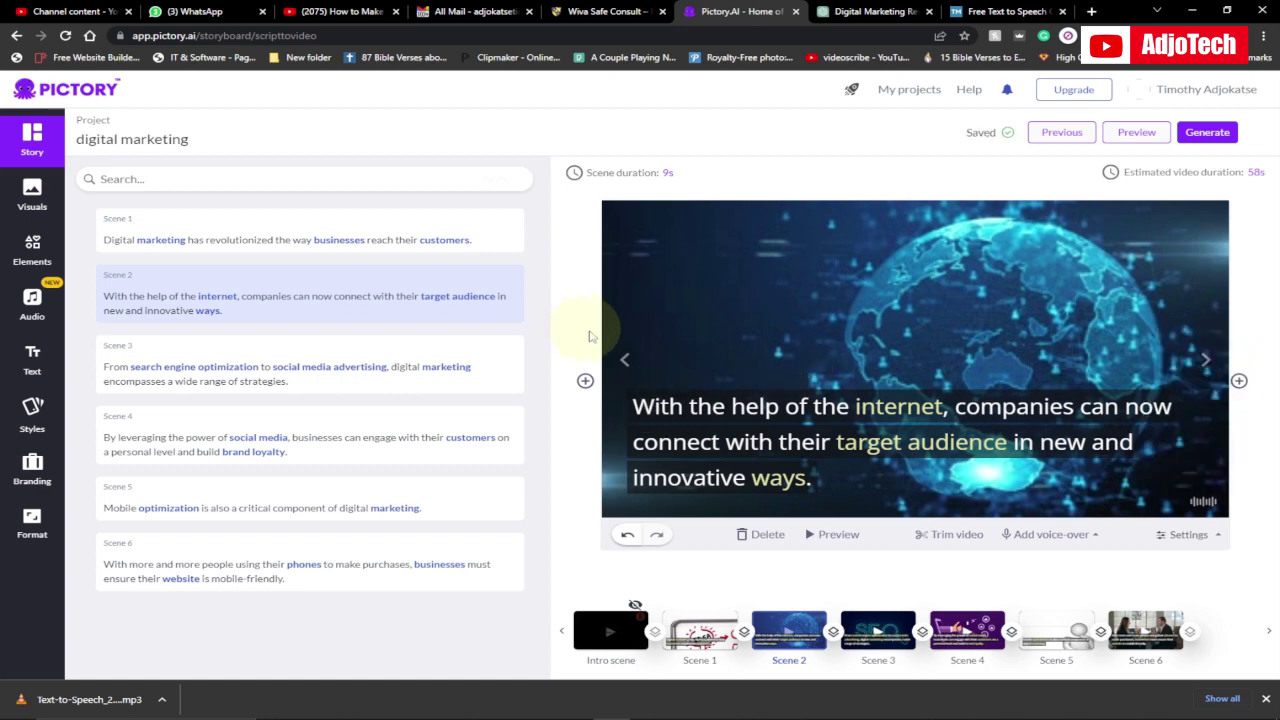
click(624, 360)
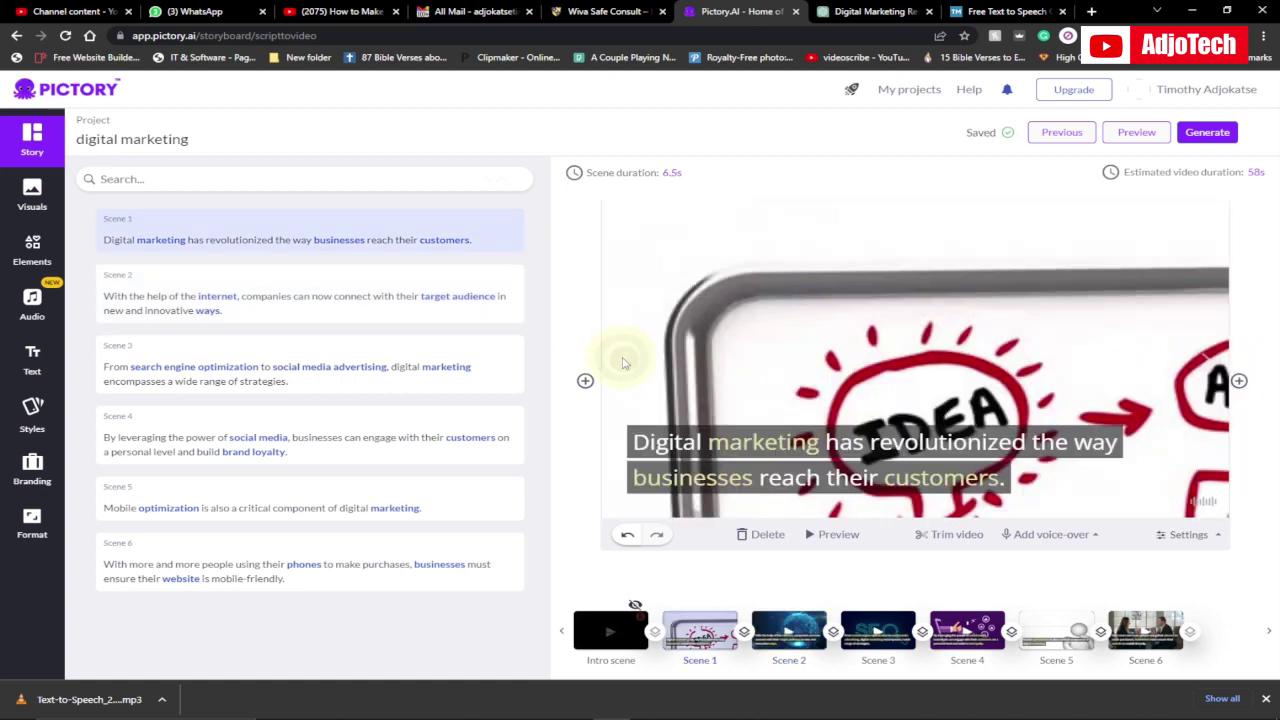
click(216, 293)
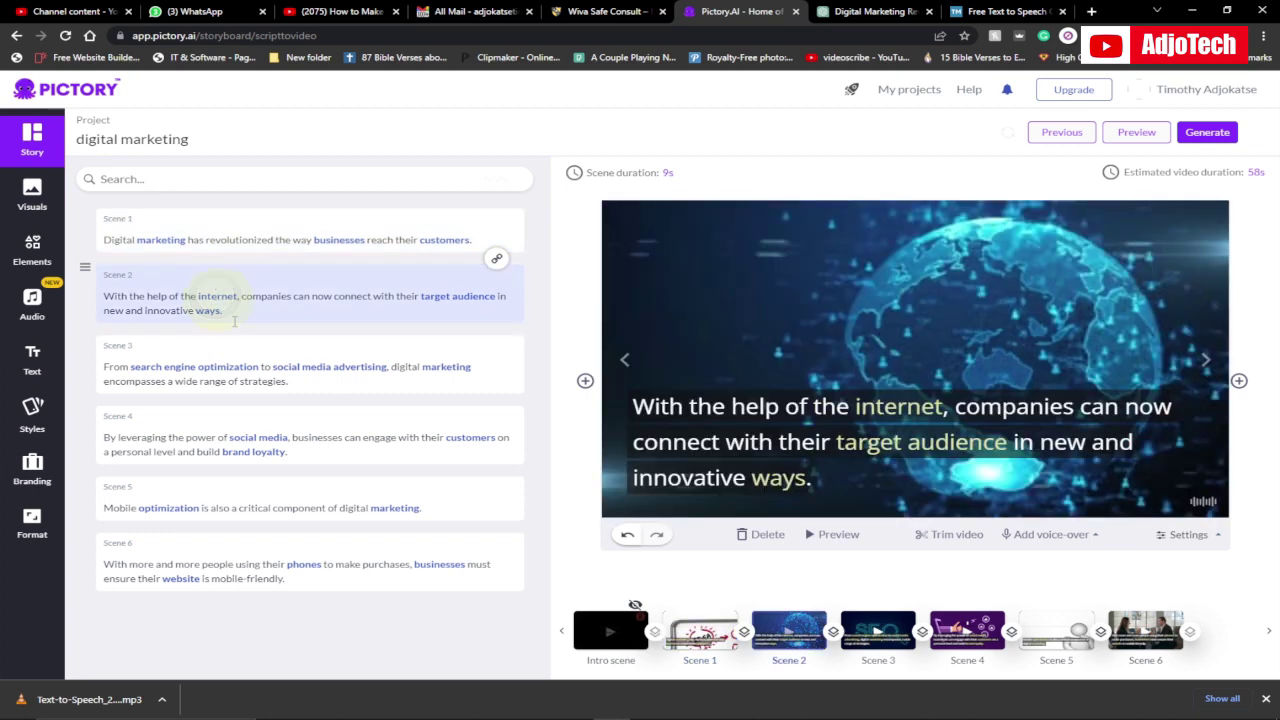
click(266, 372)
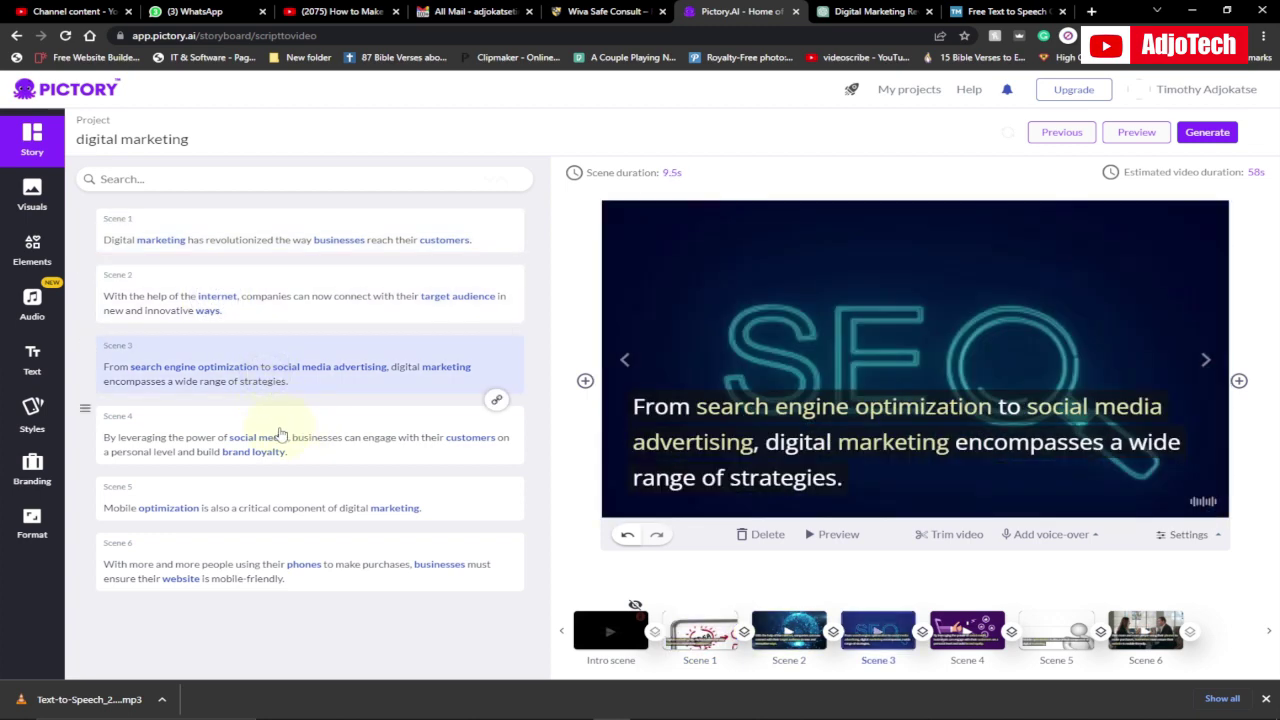
click(268, 443)
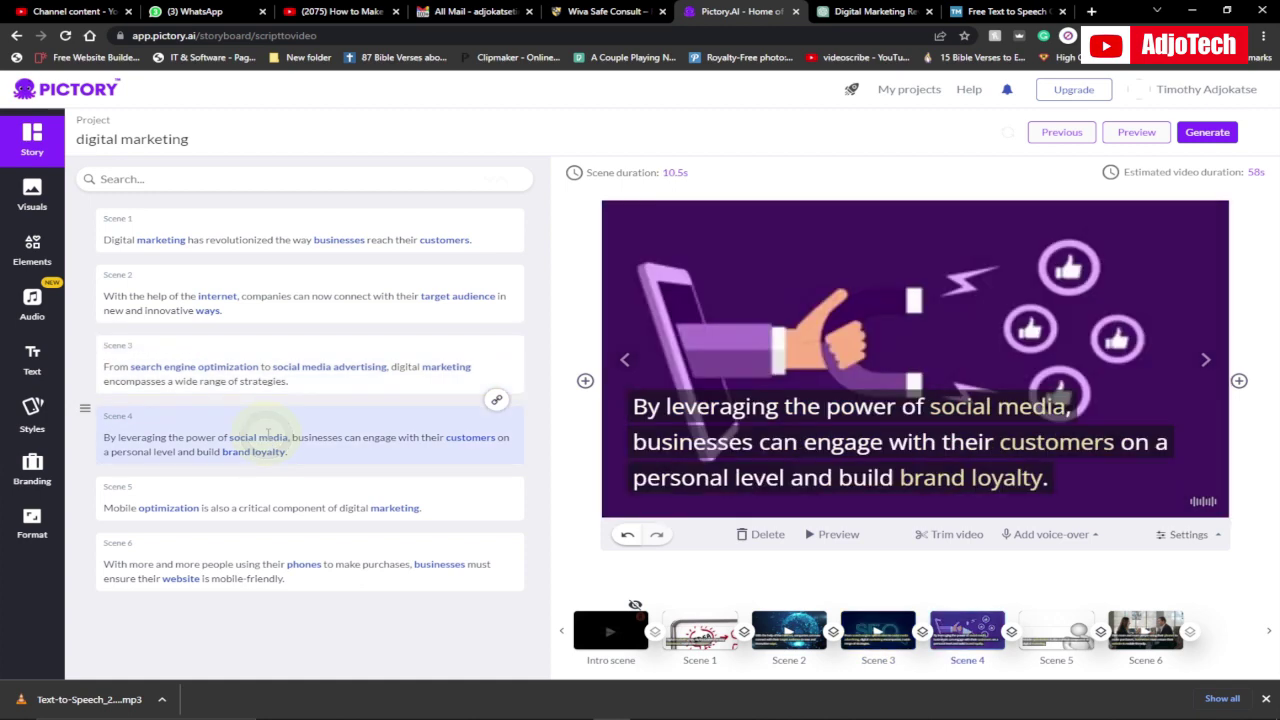
click(258, 510)
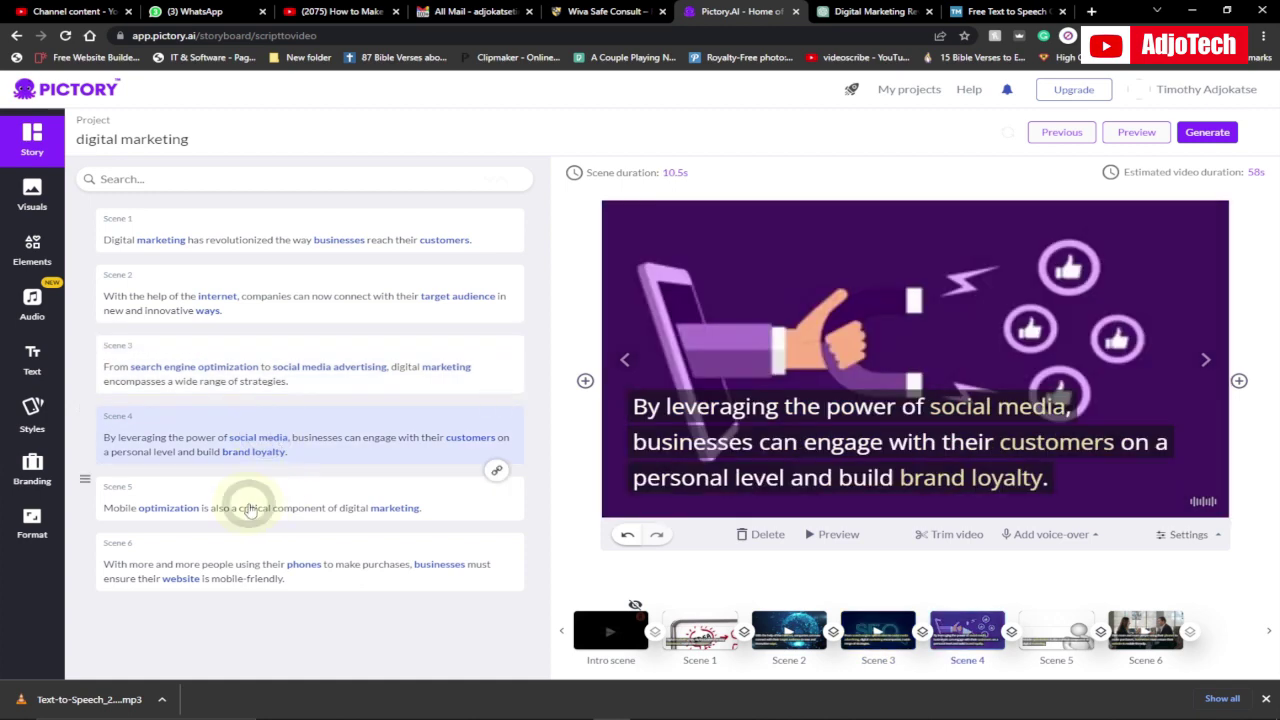
Upload Text-to-Speech_28-Mar-2023_19-44 from the Downloads folder as a voice-over file and dismiss the browser's download bar
click(1072, 538)
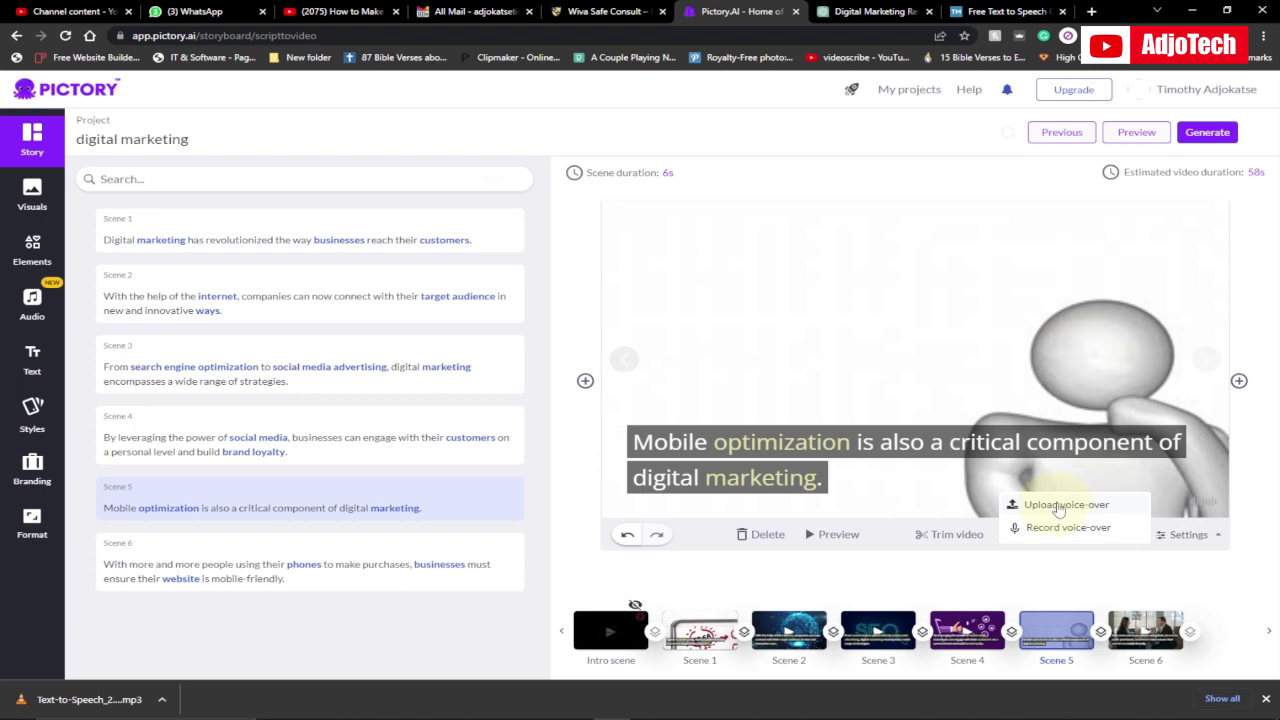
click(1059, 506)
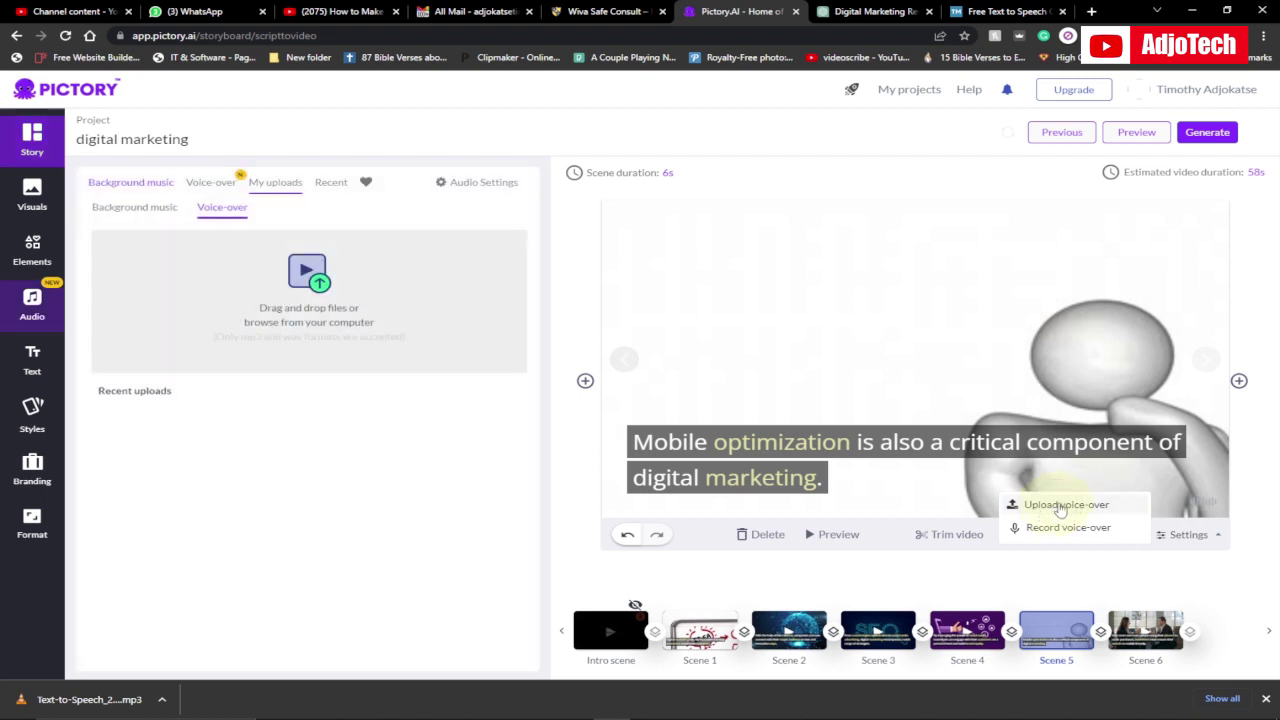
click(295, 285)
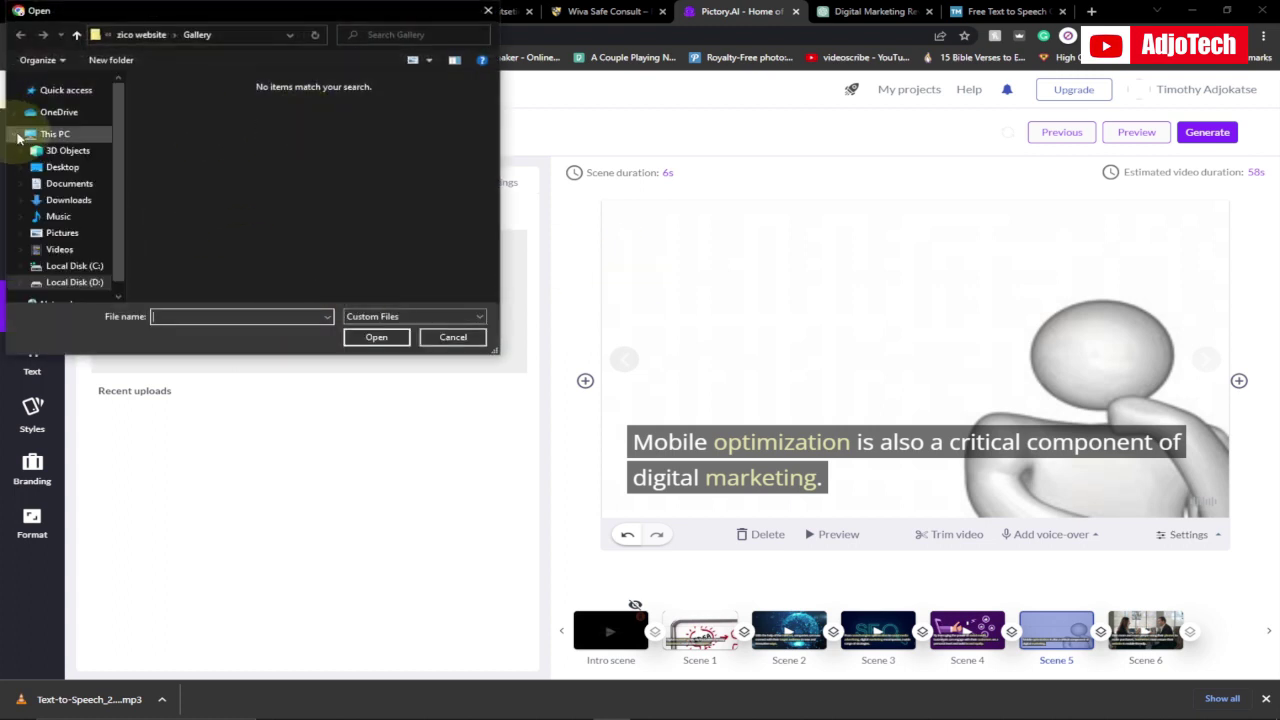
click(70, 200)
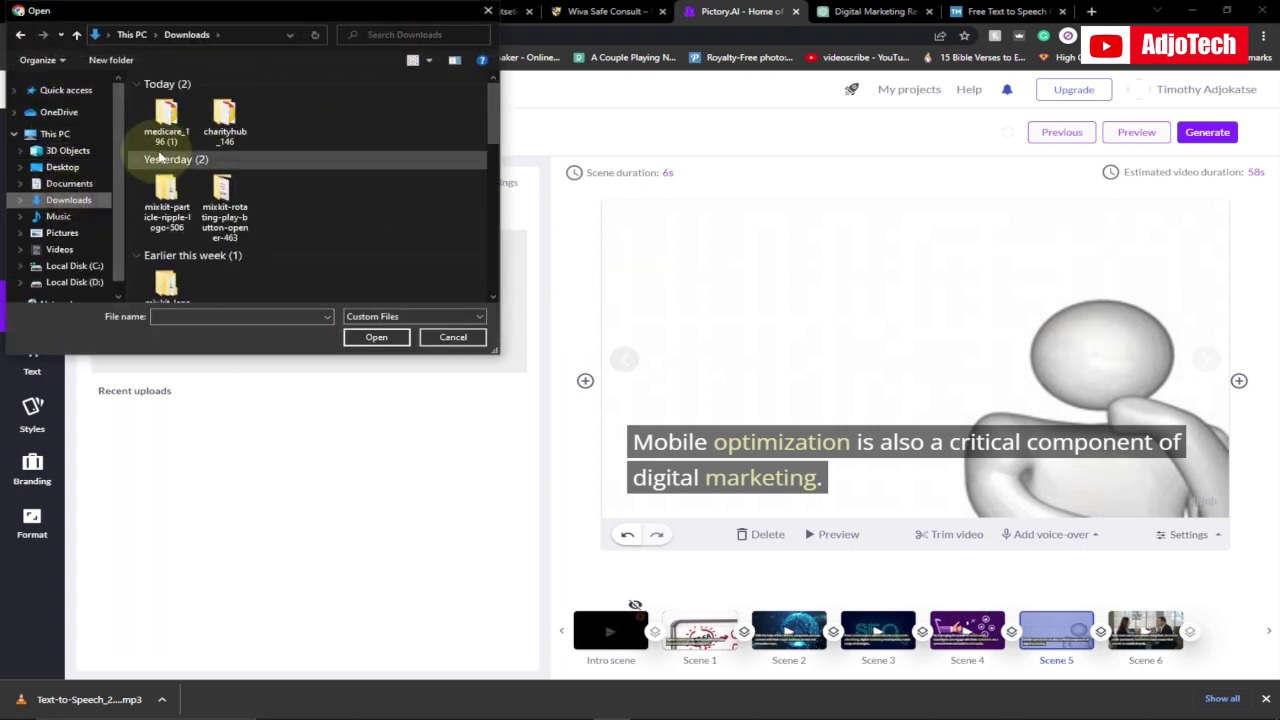
click(170, 128)
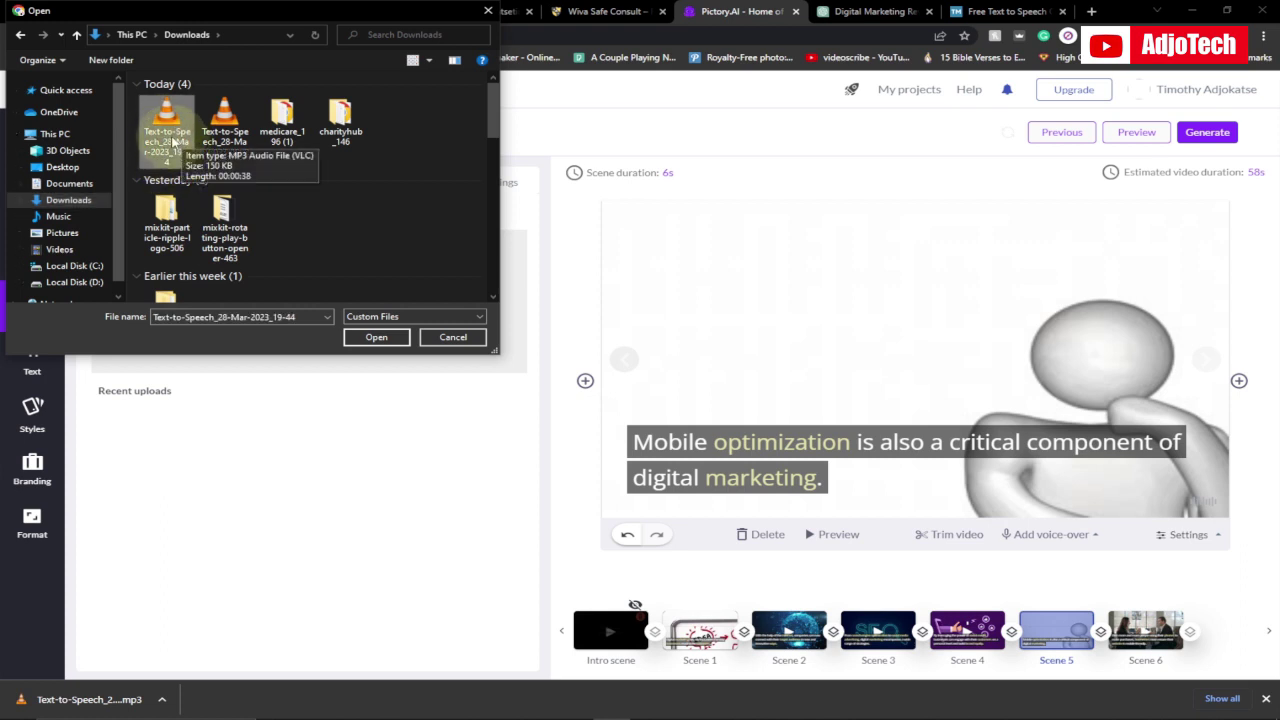
click(368, 340)
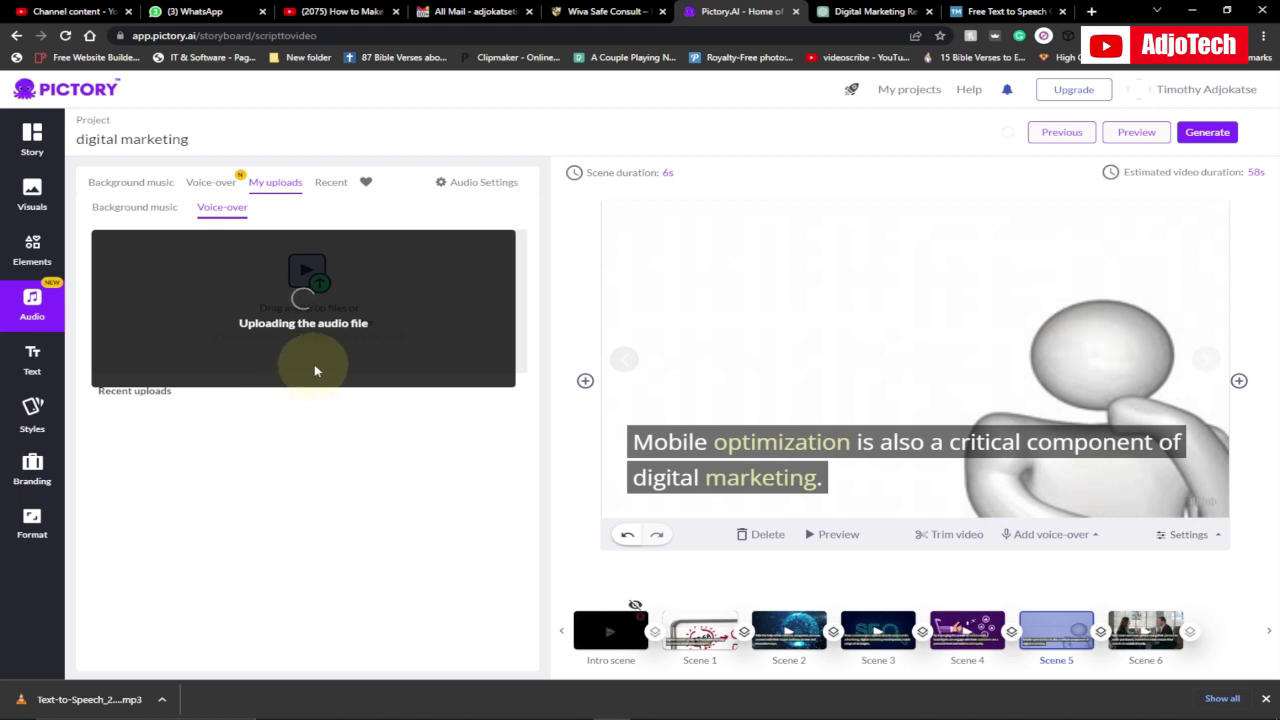
click(1265, 699)
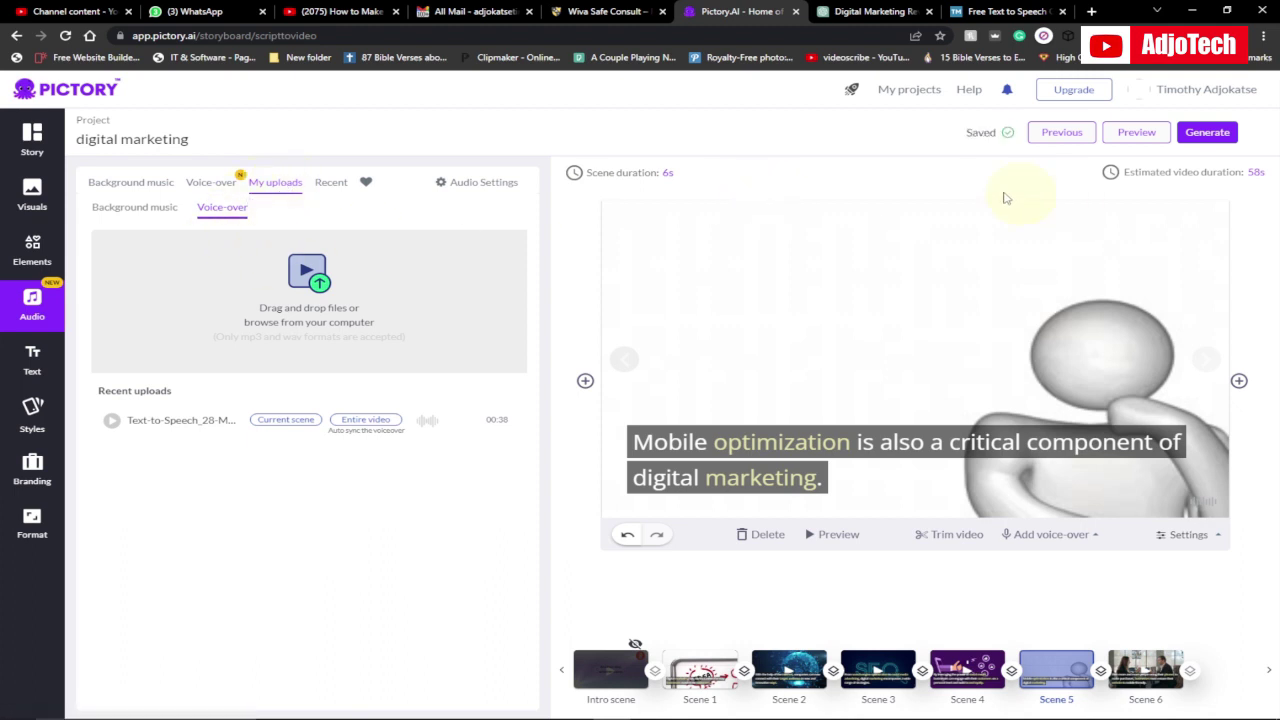
Generate the digital marketing project as a video and download the finished file
click(1204, 137)
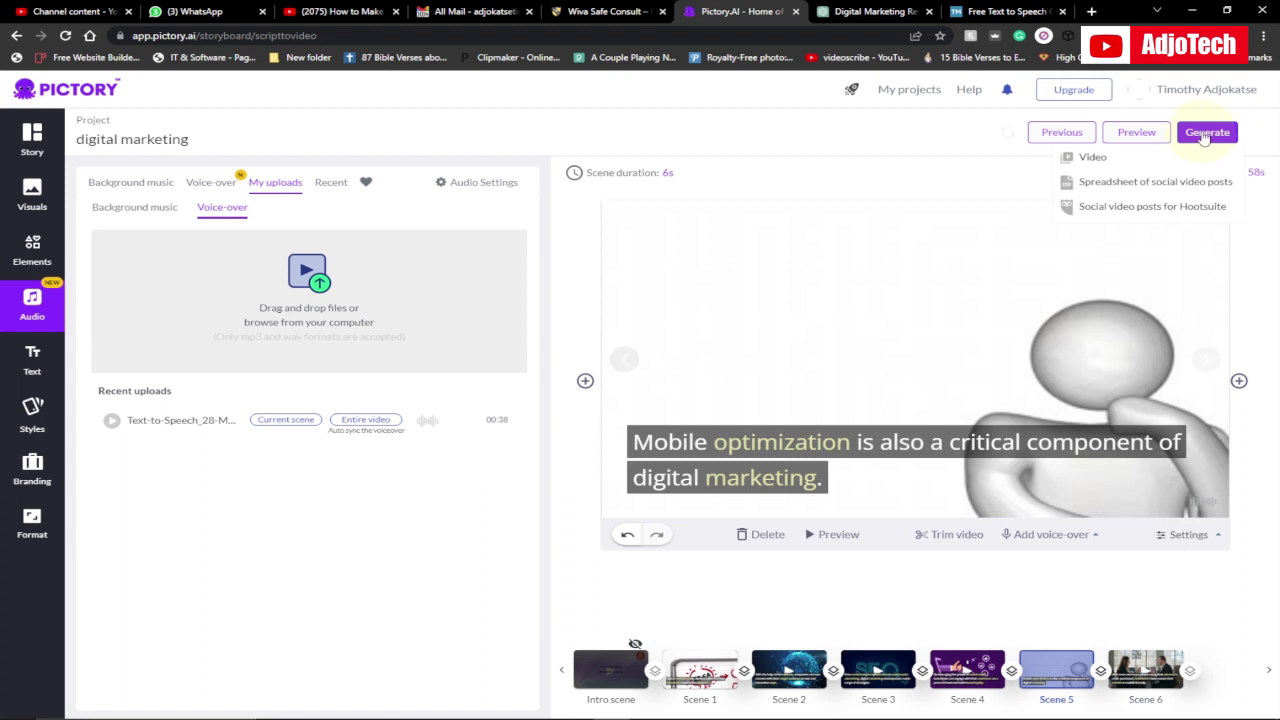
click(1092, 160)
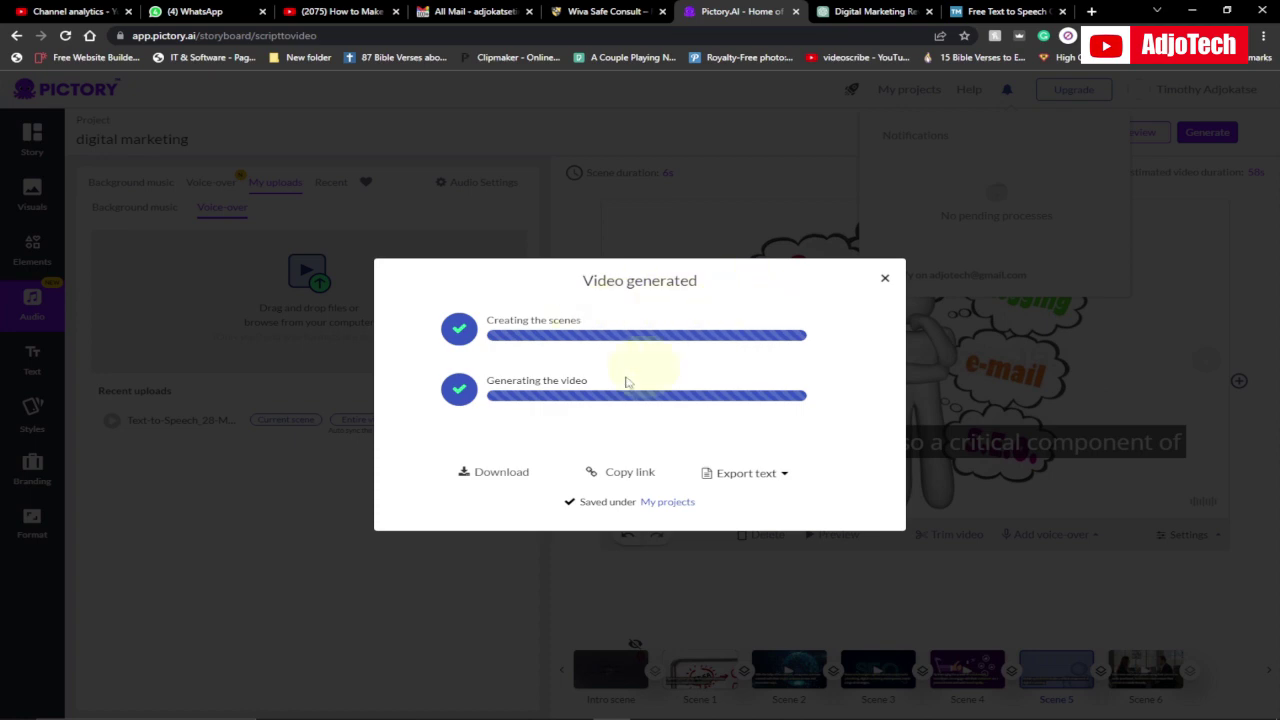
click(498, 478)
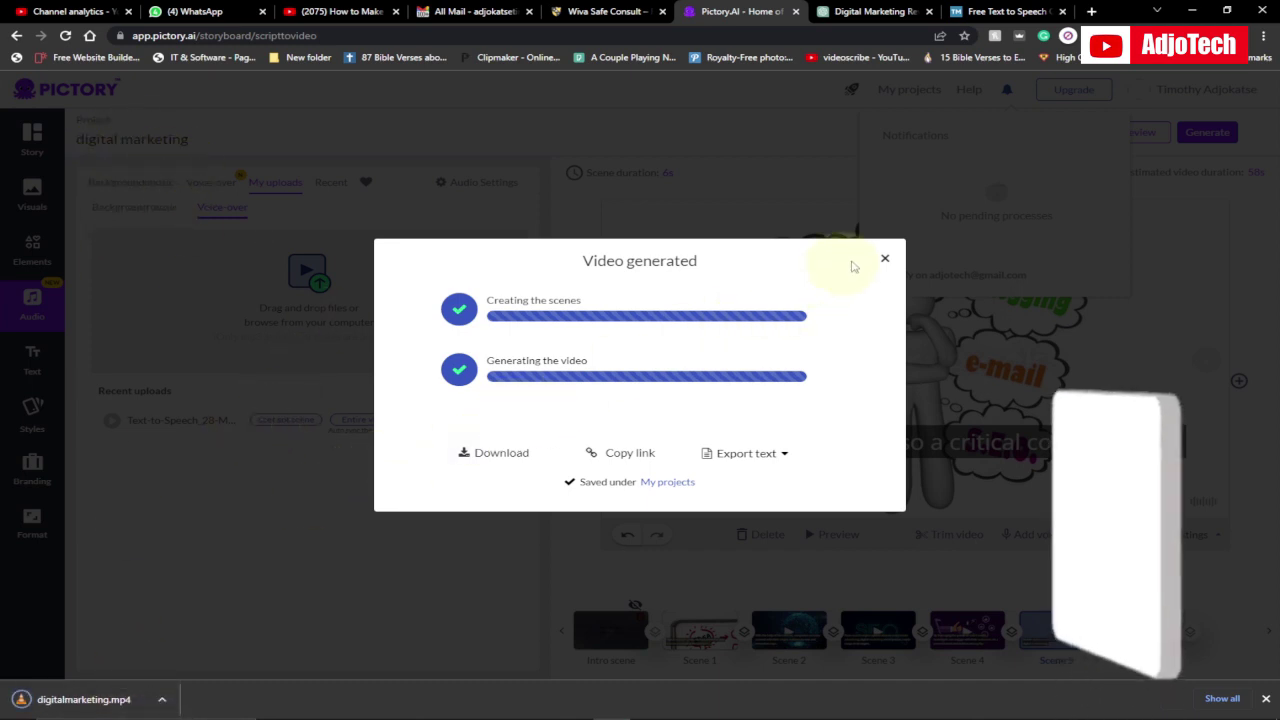
Dismiss the finished-video dialog and show the downloaded digitalmarketing.mp4 in its Downloads folder
click(885, 260)
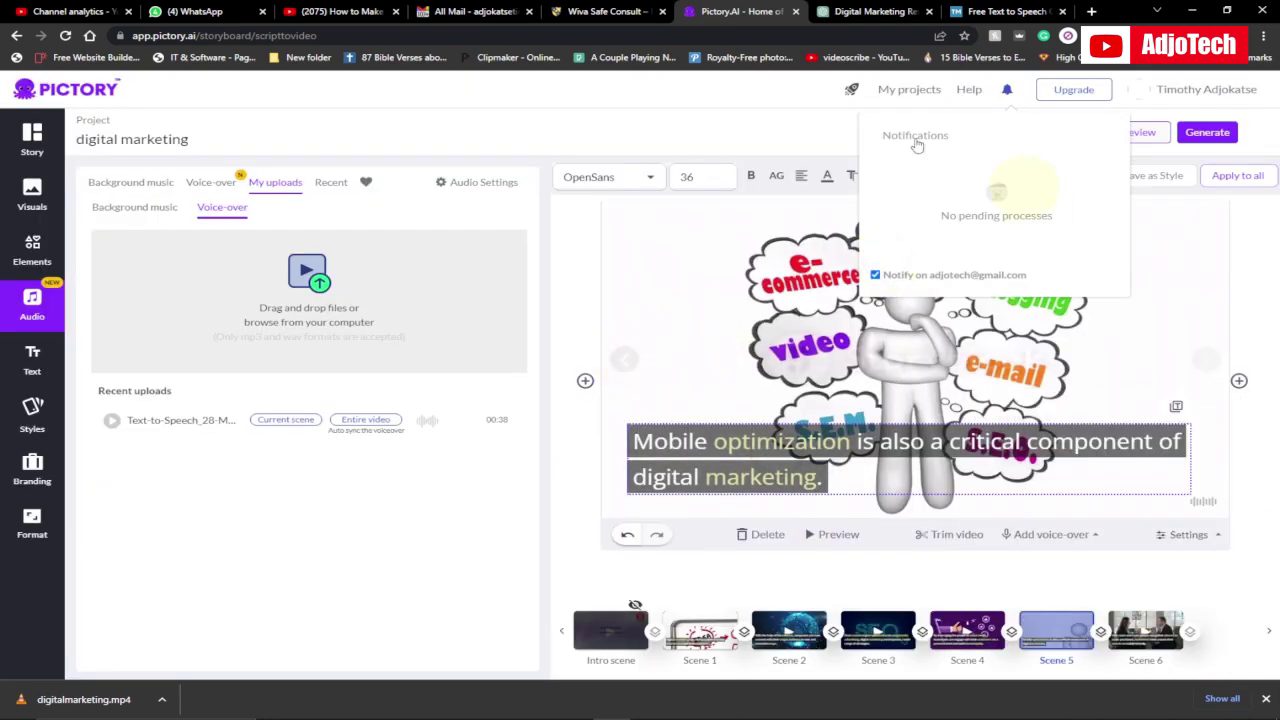
click(708, 131)
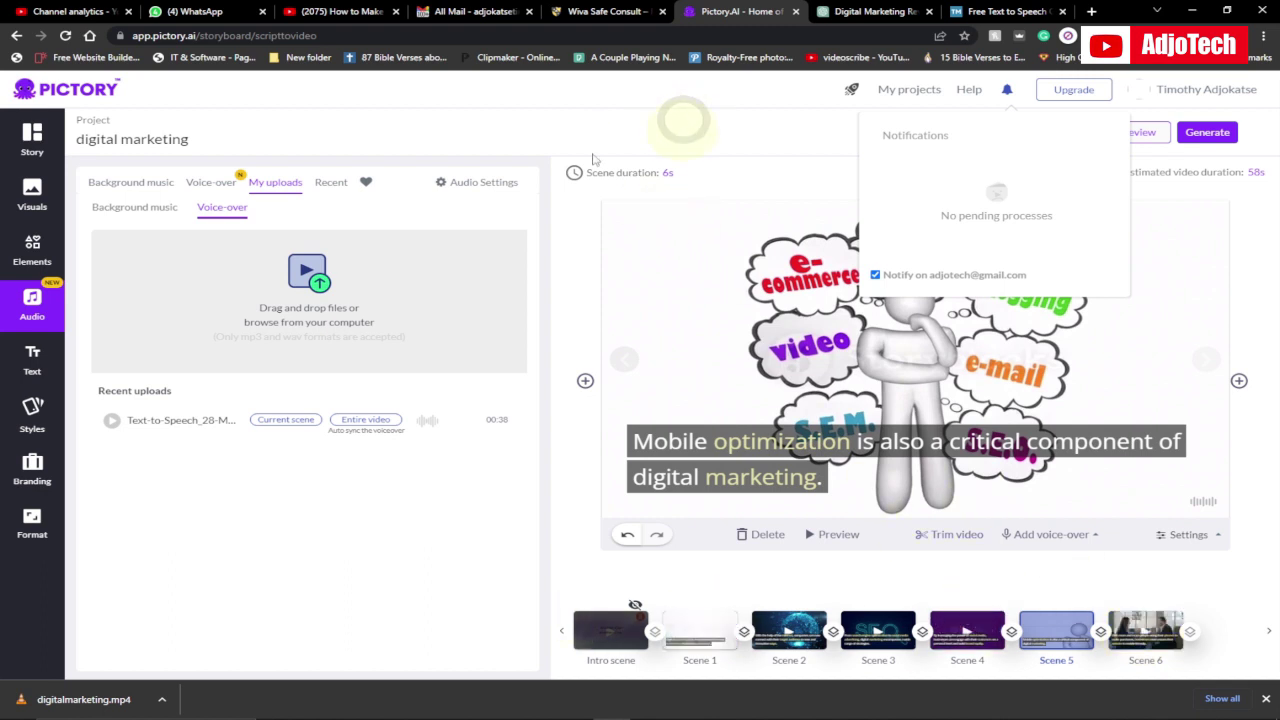
click(161, 699)
click(192, 656)
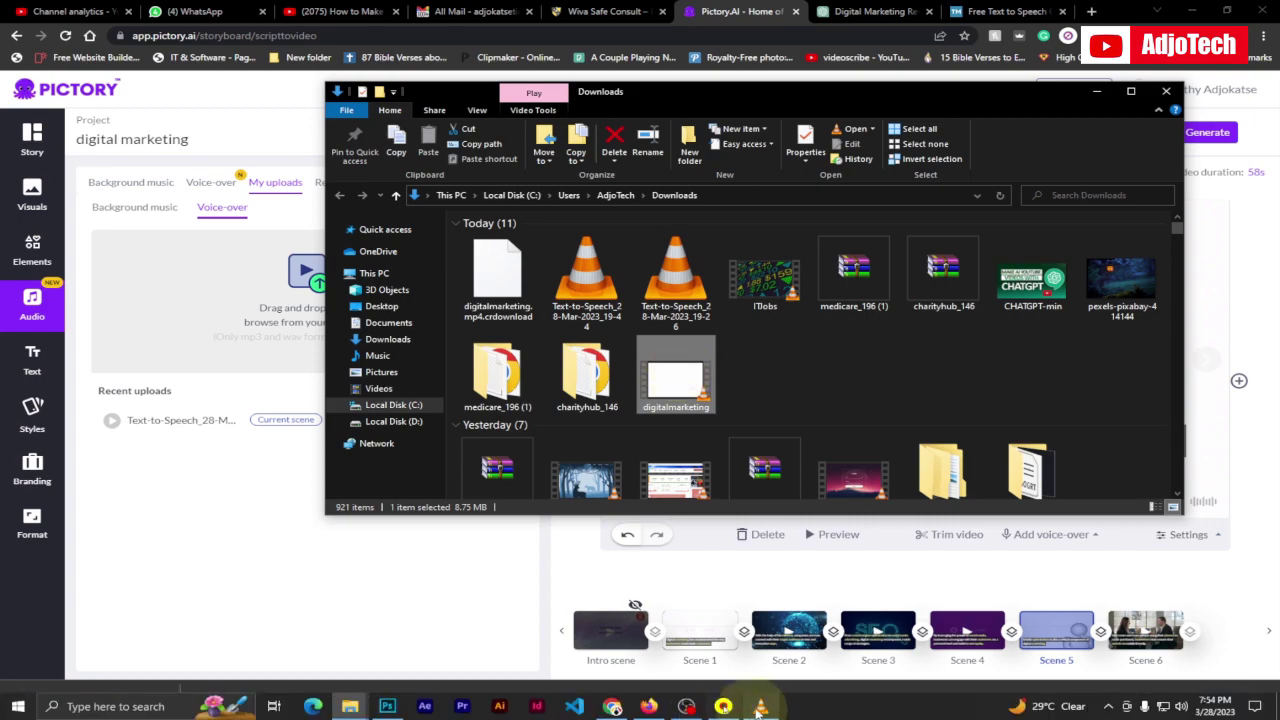
Switch to VLC media player and watch digitalmarketing.mp4, entering full screen and returning to the windowed view
click(760, 709)
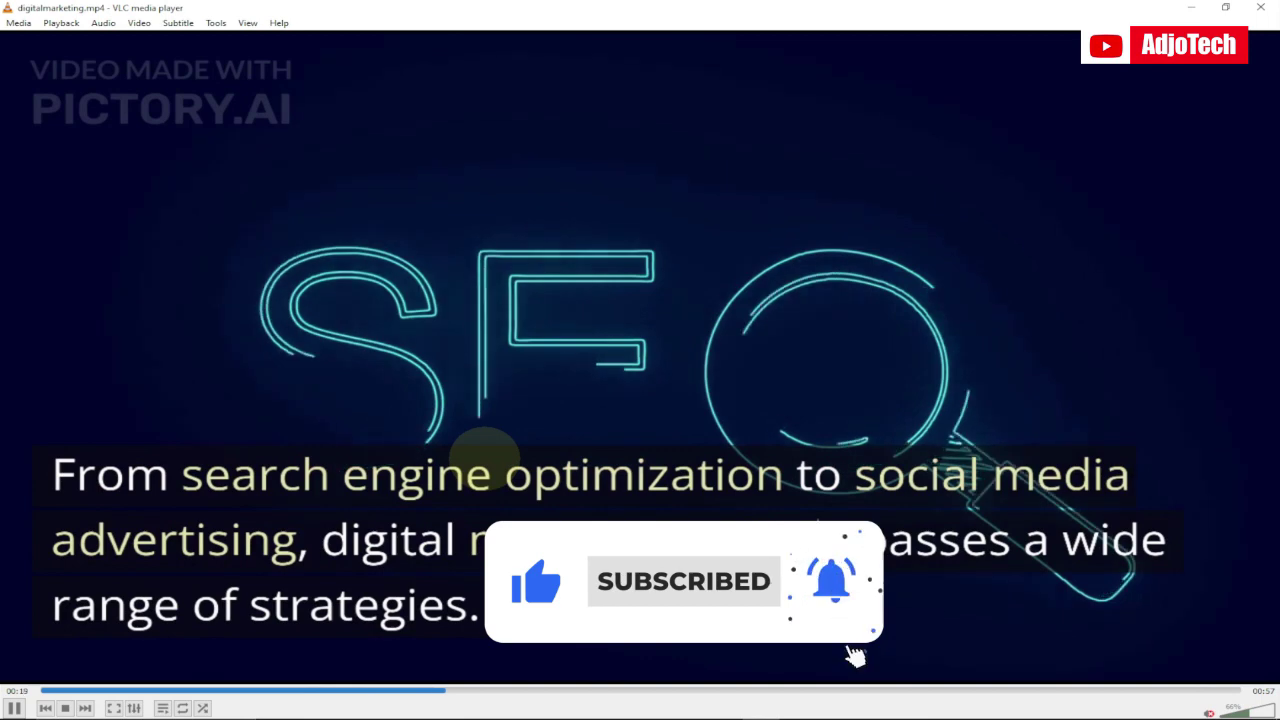
double_click(535, 374)
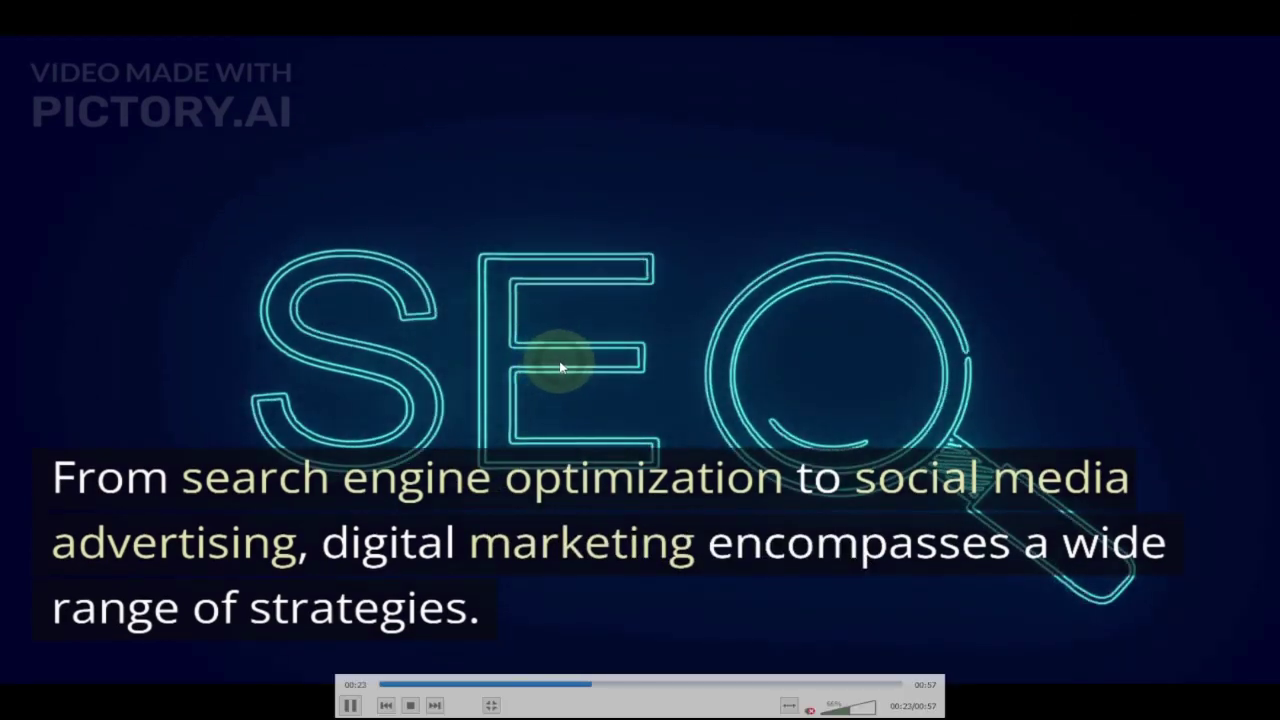
double_click(560, 368)
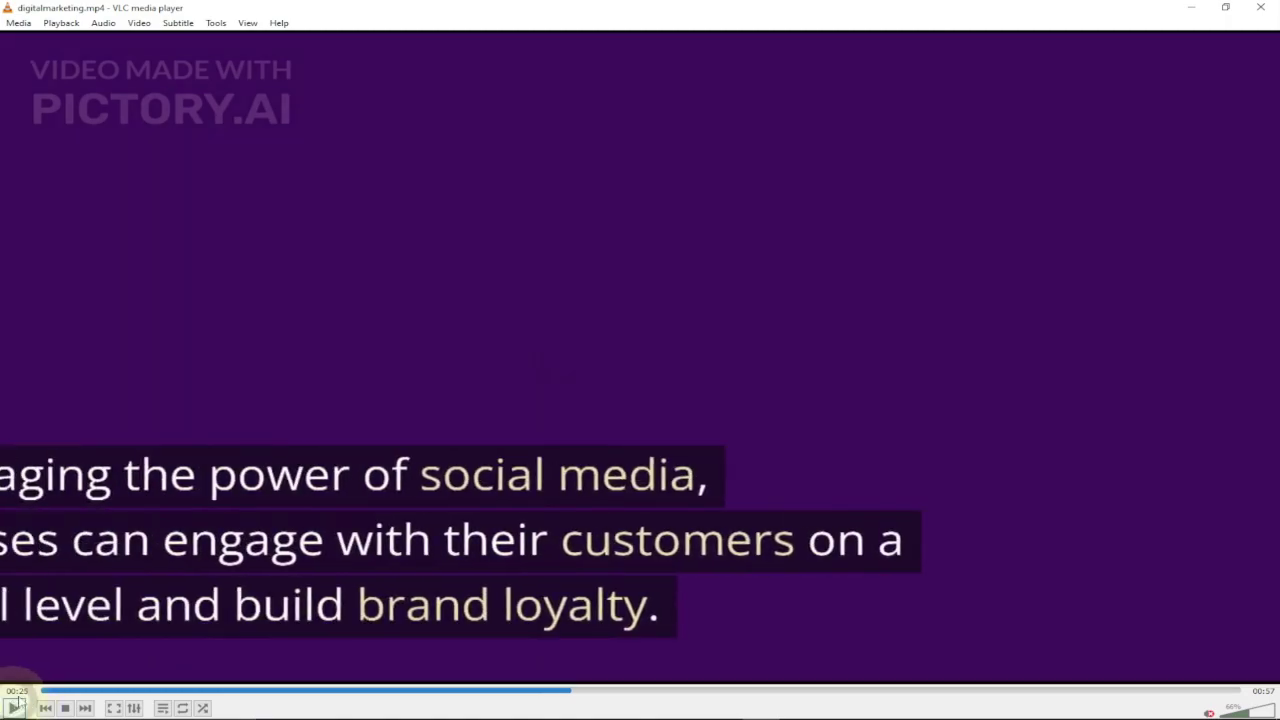